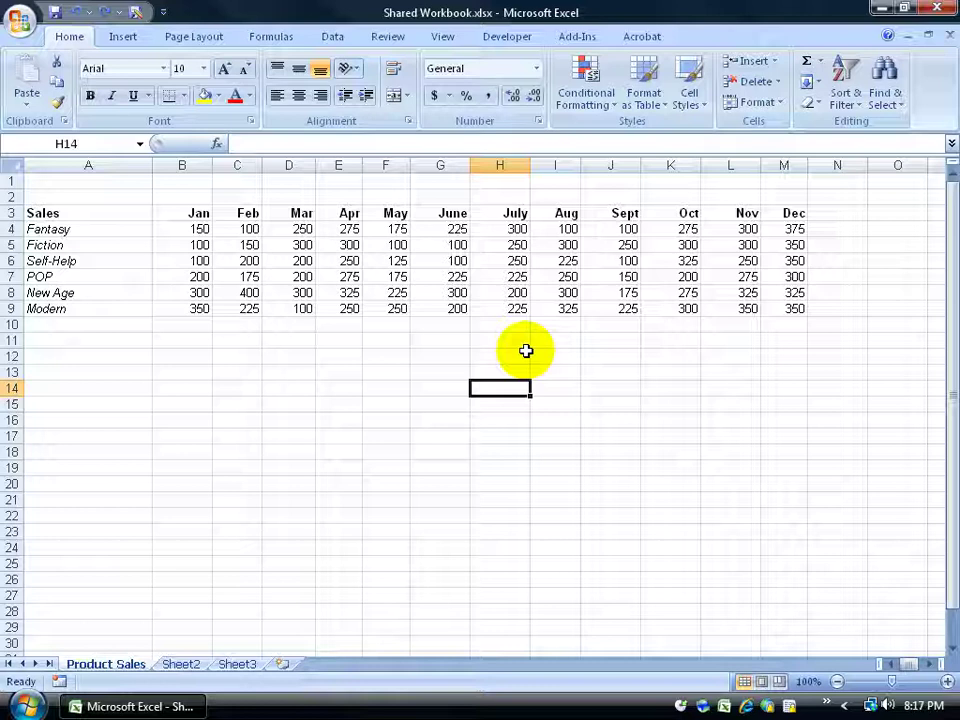
Inspect the values in F7, H7 and I5, then bring up the Review commands
left_click(395, 276)
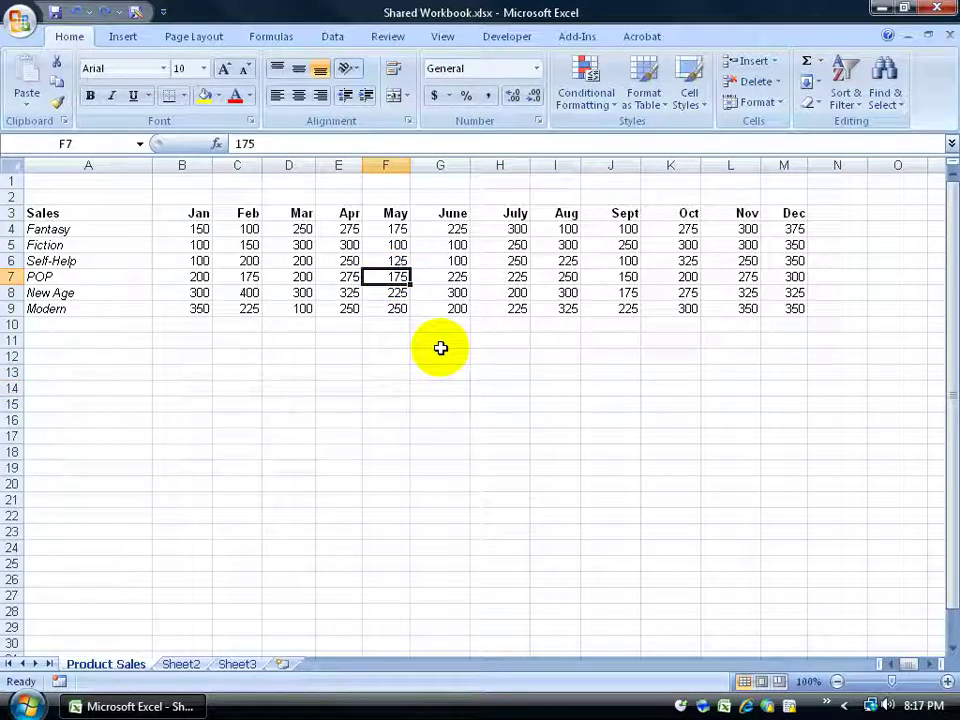
left_click(503, 277)
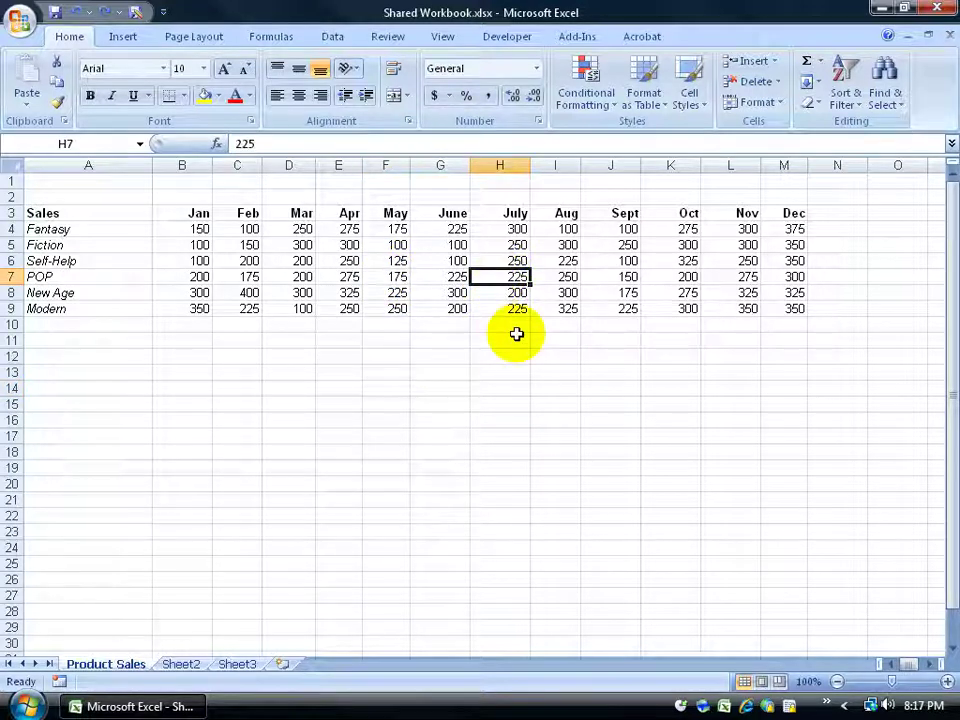
left_click(563, 246)
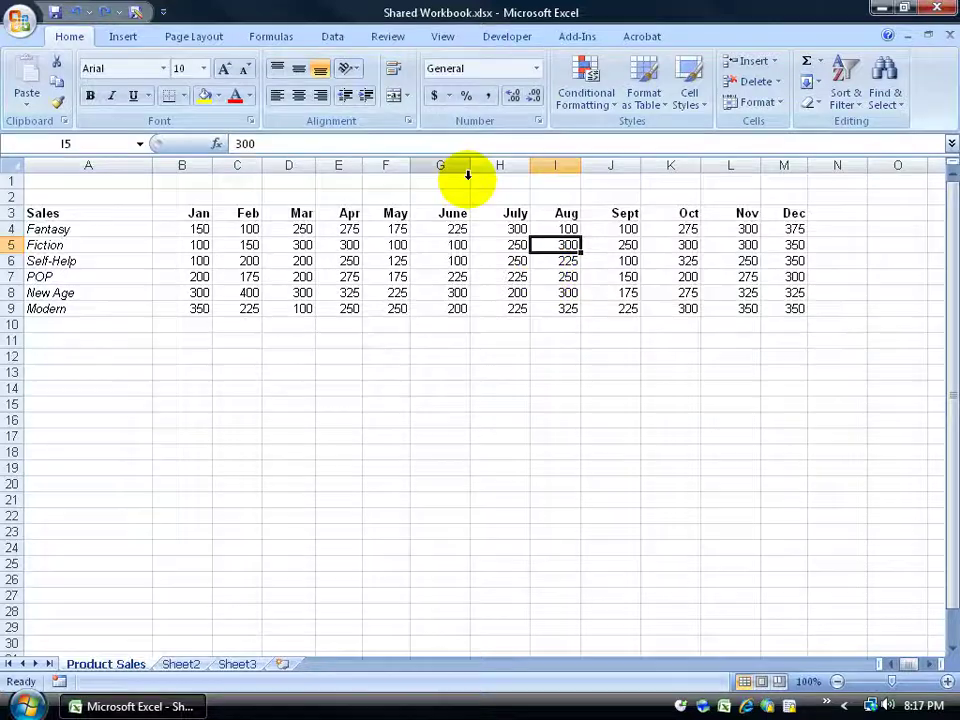
left_click(386, 38)
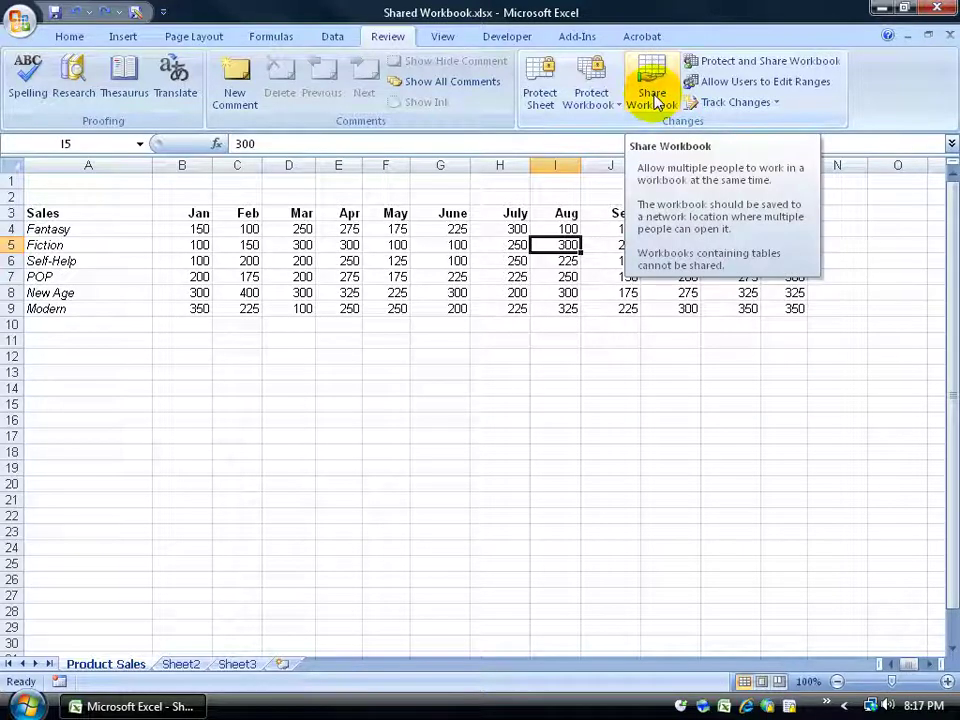
left_click(777, 104)
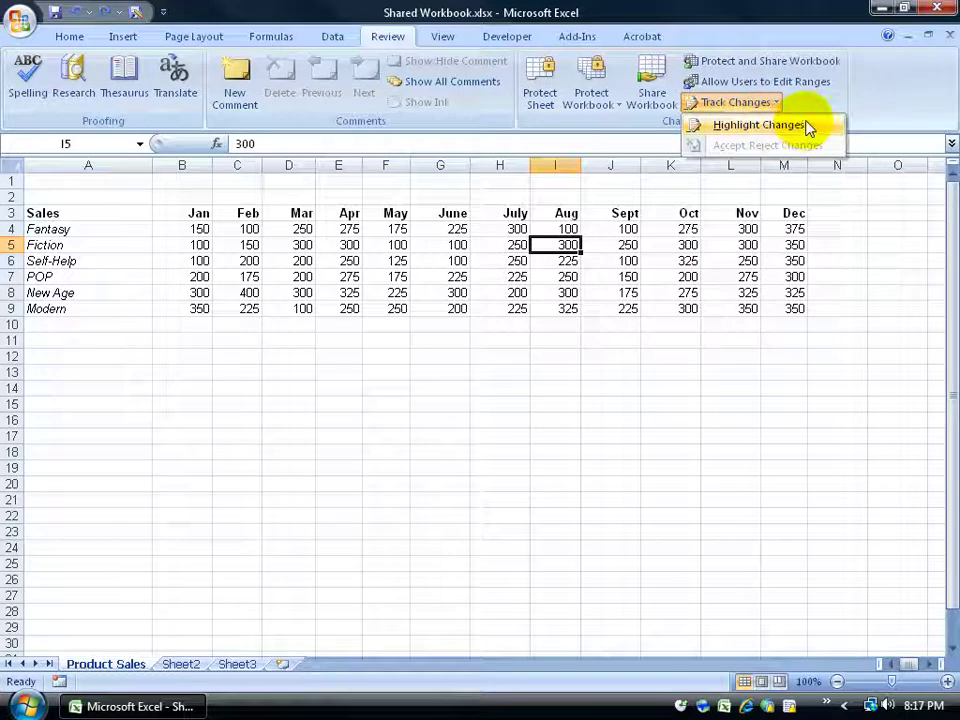
left_click(810, 123)
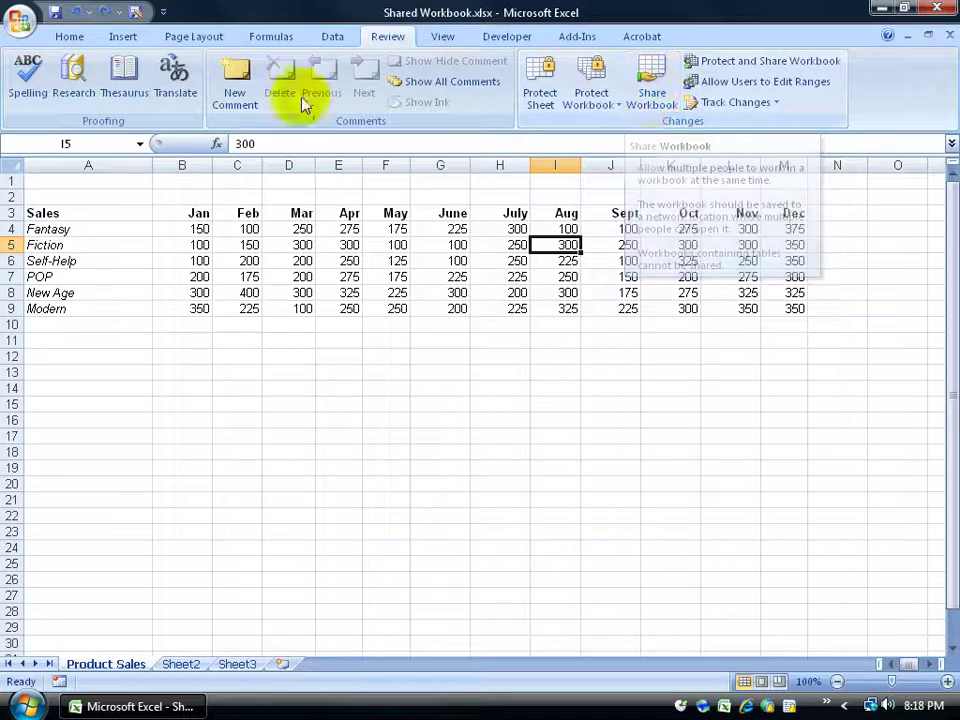
Select C5, check the Track Changes options, then select F6
left_click(248, 254)
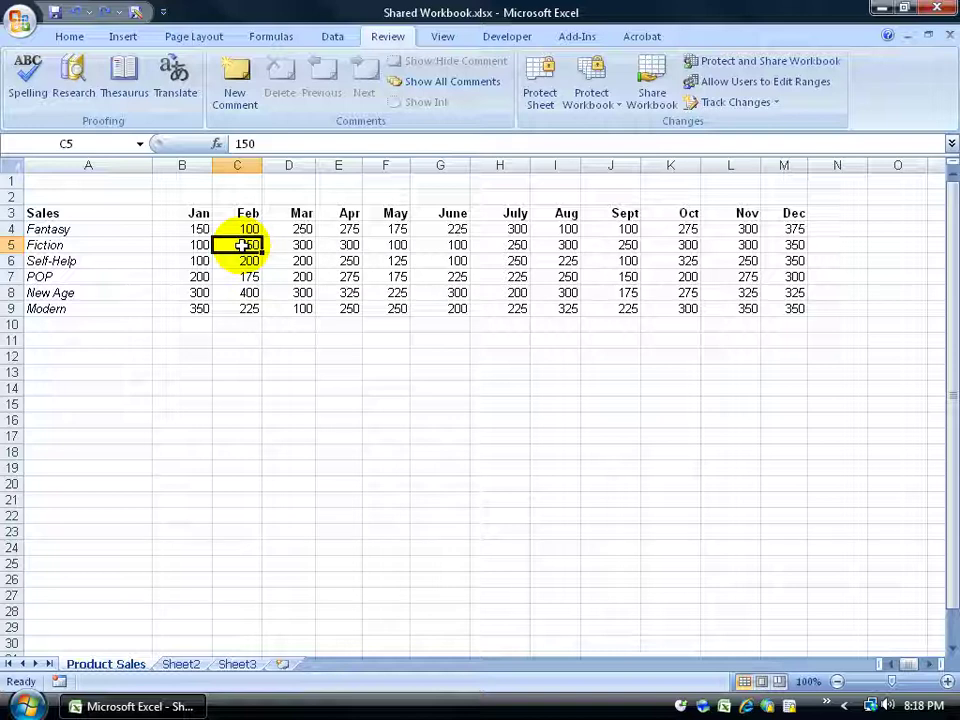
left_click(750, 103)
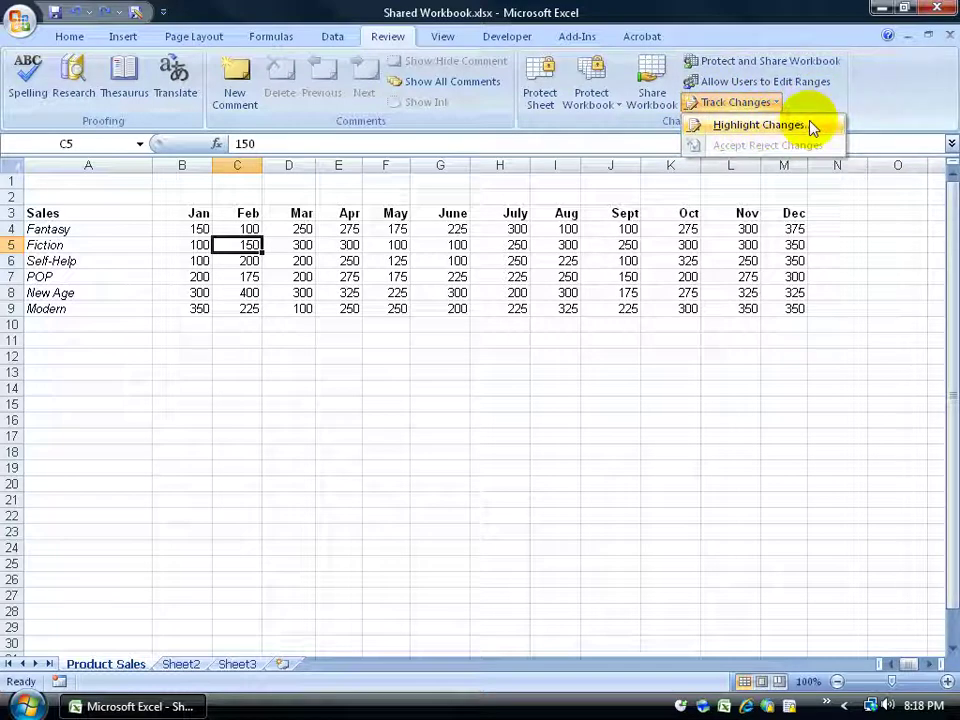
left_click(392, 264)
left_click(392, 262)
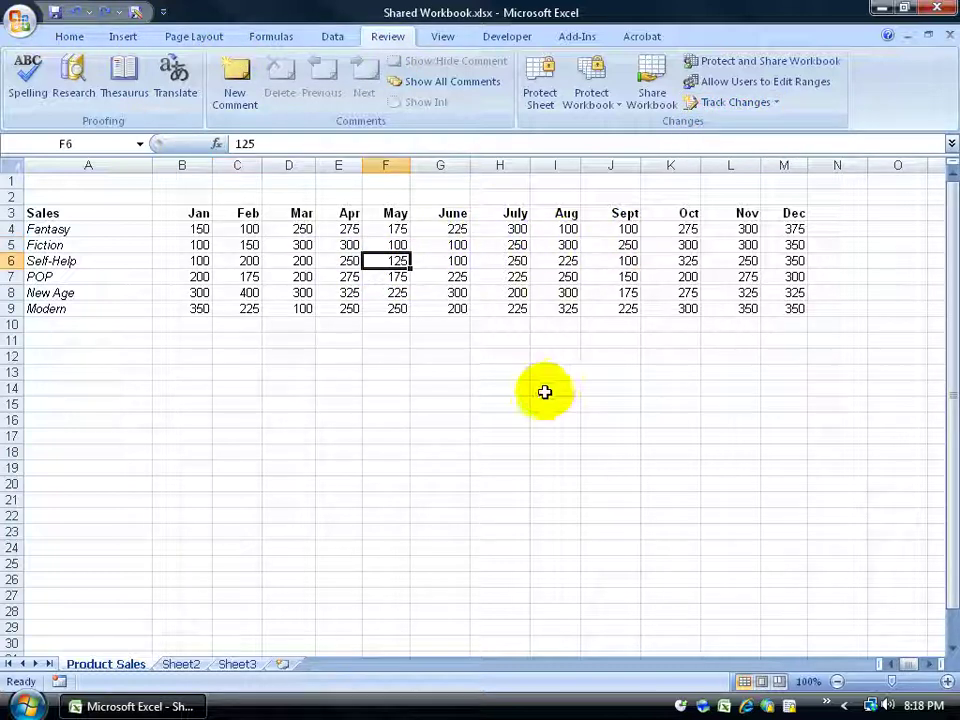
Enter 100 in H9 (Modern July) and 400 in E6 (Self-Help April)
left_click(512, 309)
type("100")
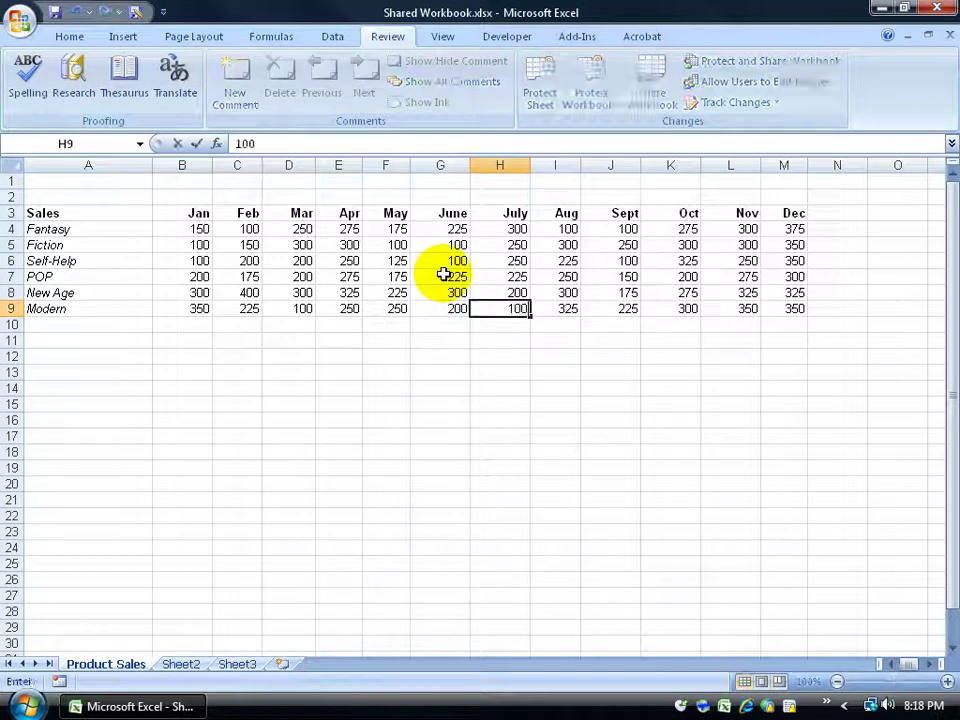
key("Return")
left_click(348, 261)
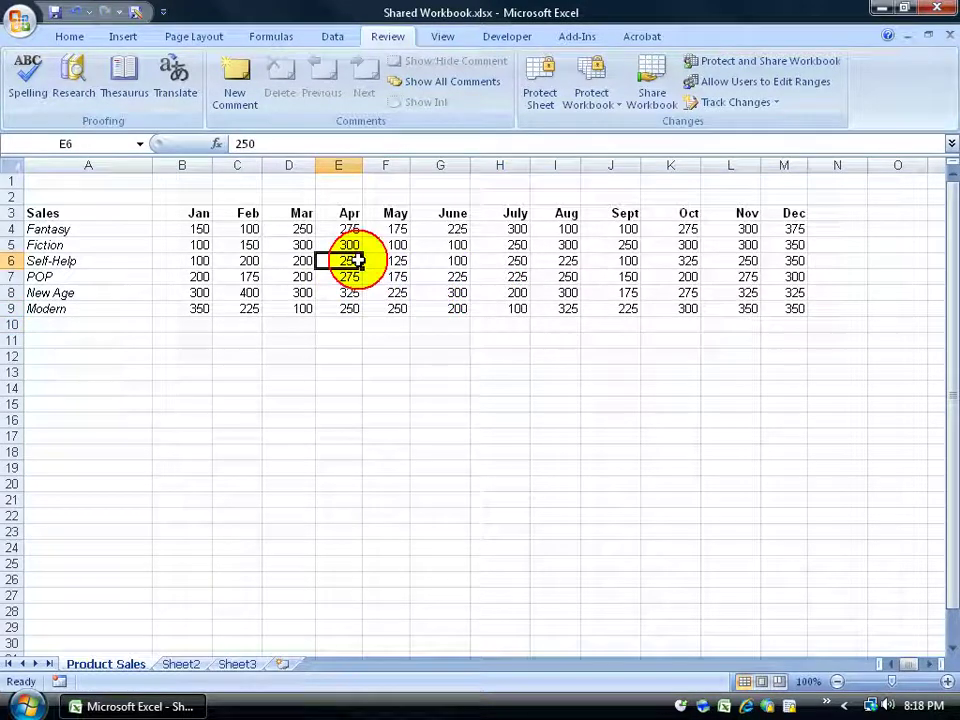
type("400")
key("Return")
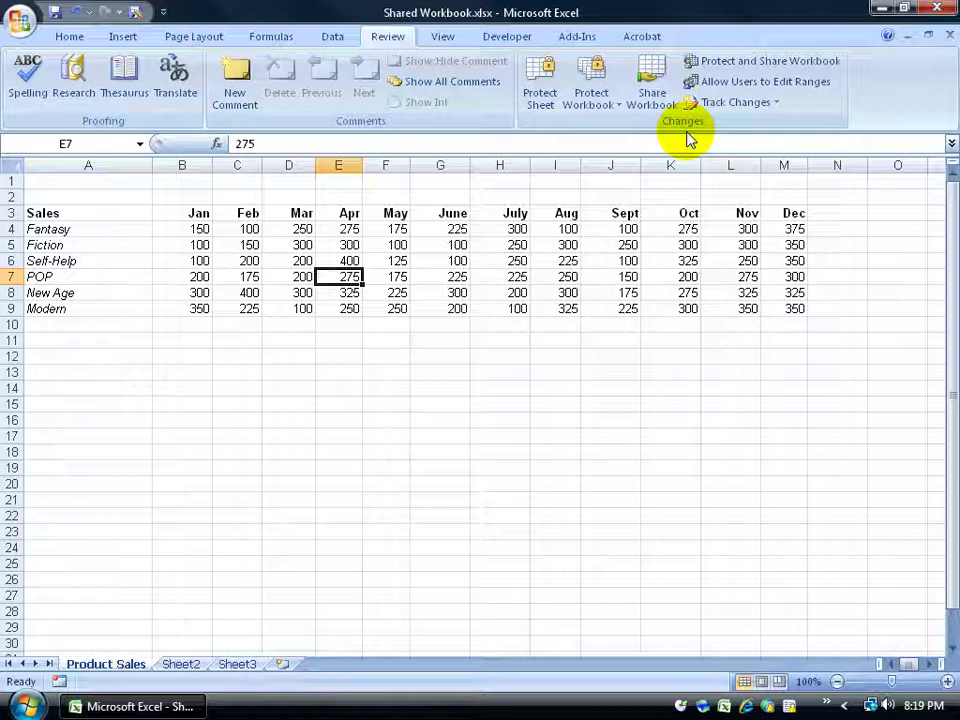
Check the Track Changes options, select G4, and attempt to share the workbook
left_click(774, 104)
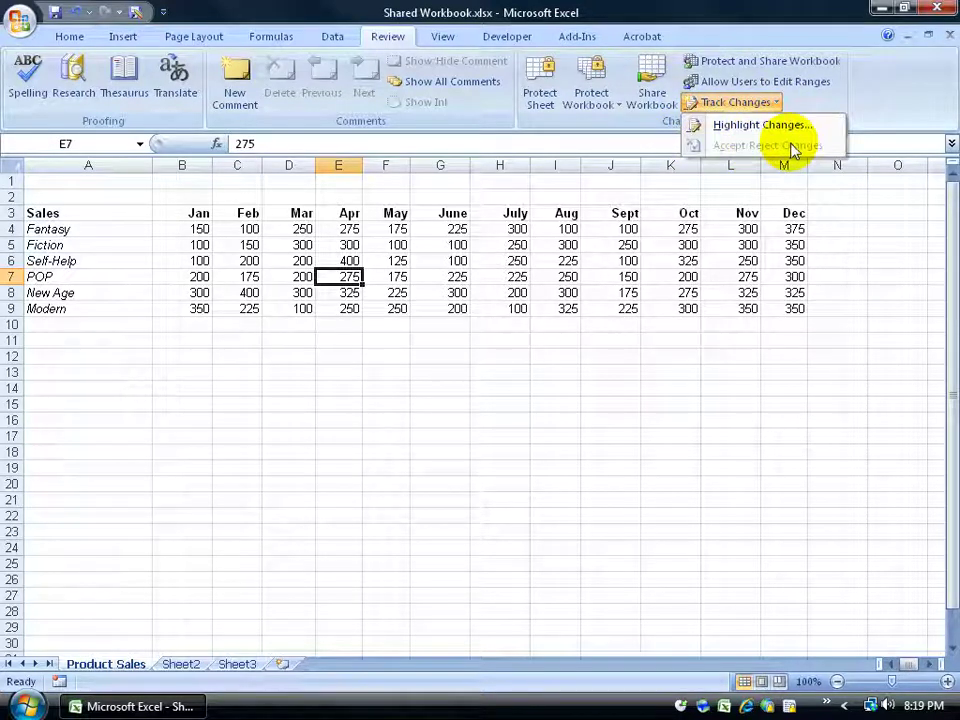
left_click(836, 105)
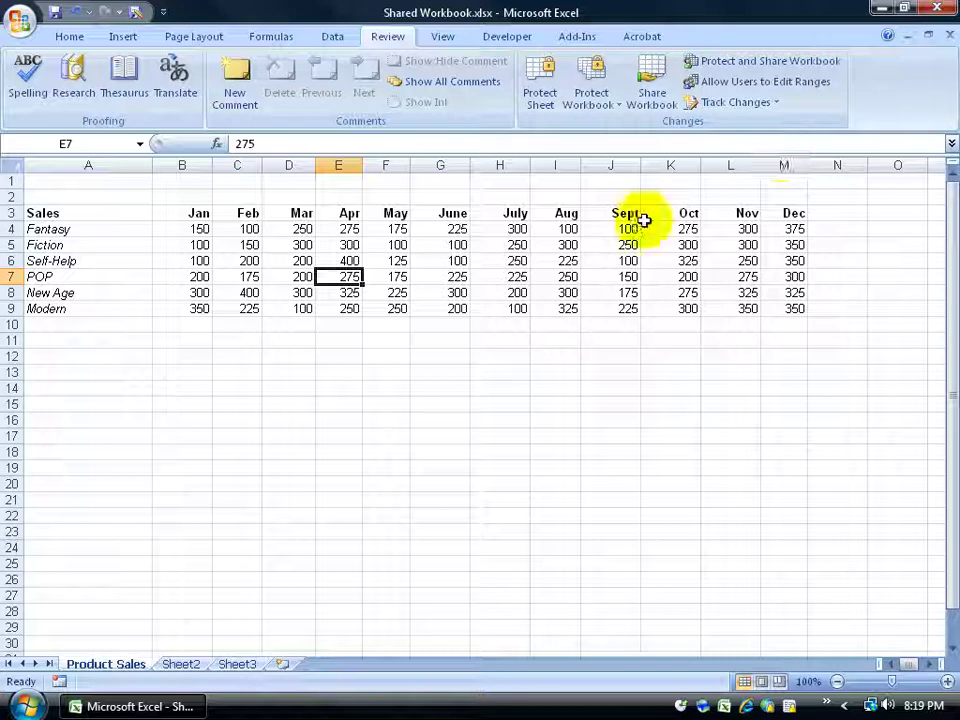
left_click(455, 231)
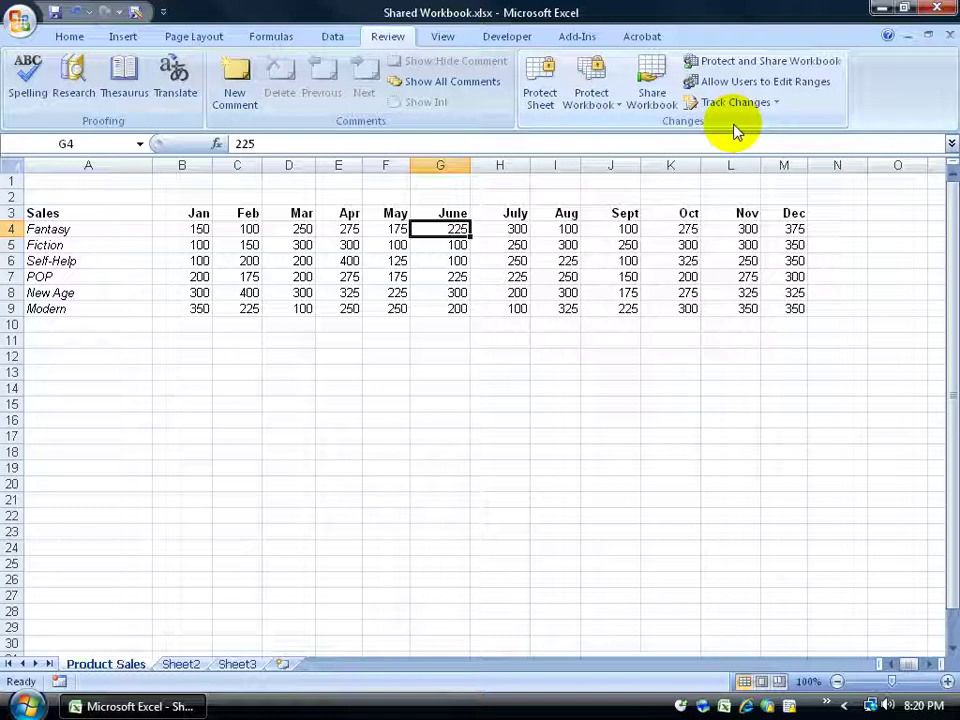
left_click(652, 90)
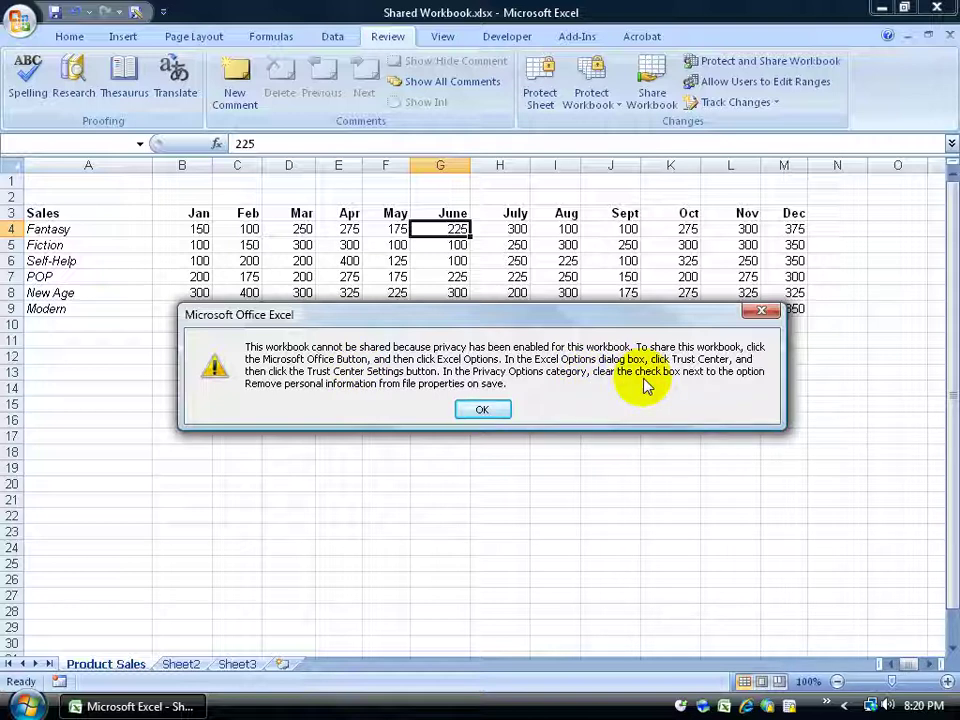
Dismiss the privacy warning and turn off 'Remove personal information from file properties on save' in Trust Center
left_click(481, 410)
left_click(22, 30)
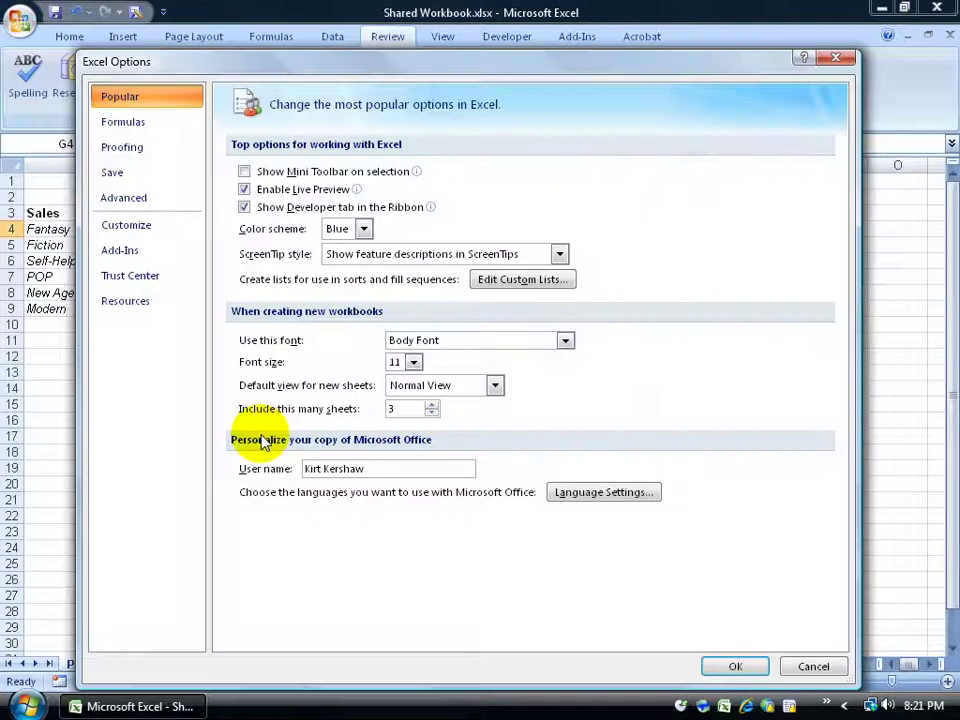
left_click(133, 275)
left_click(762, 413)
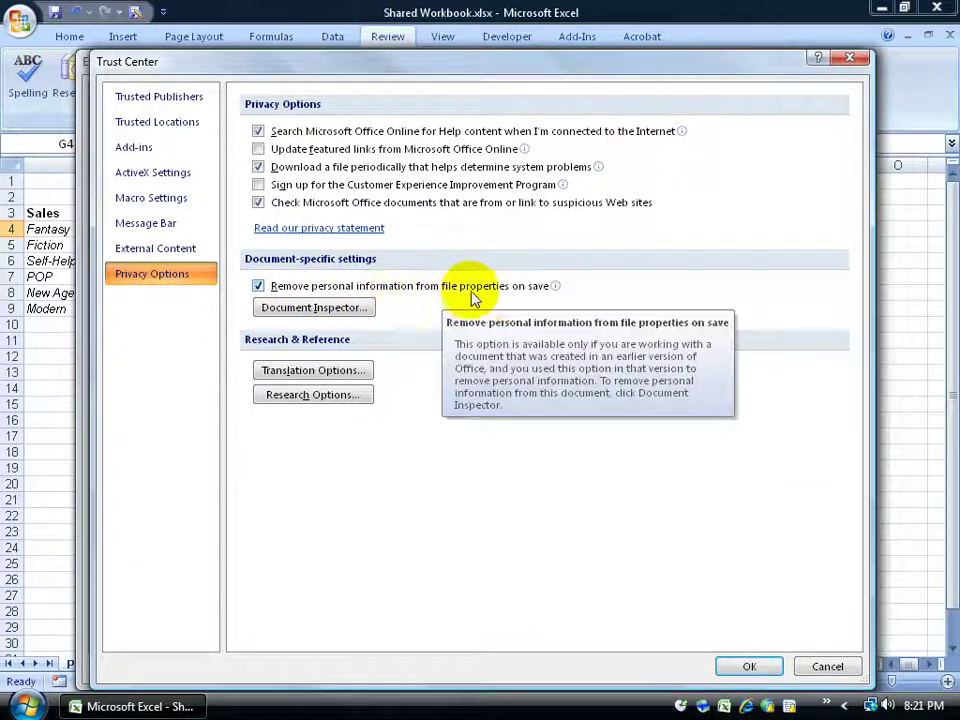
left_click(259, 286)
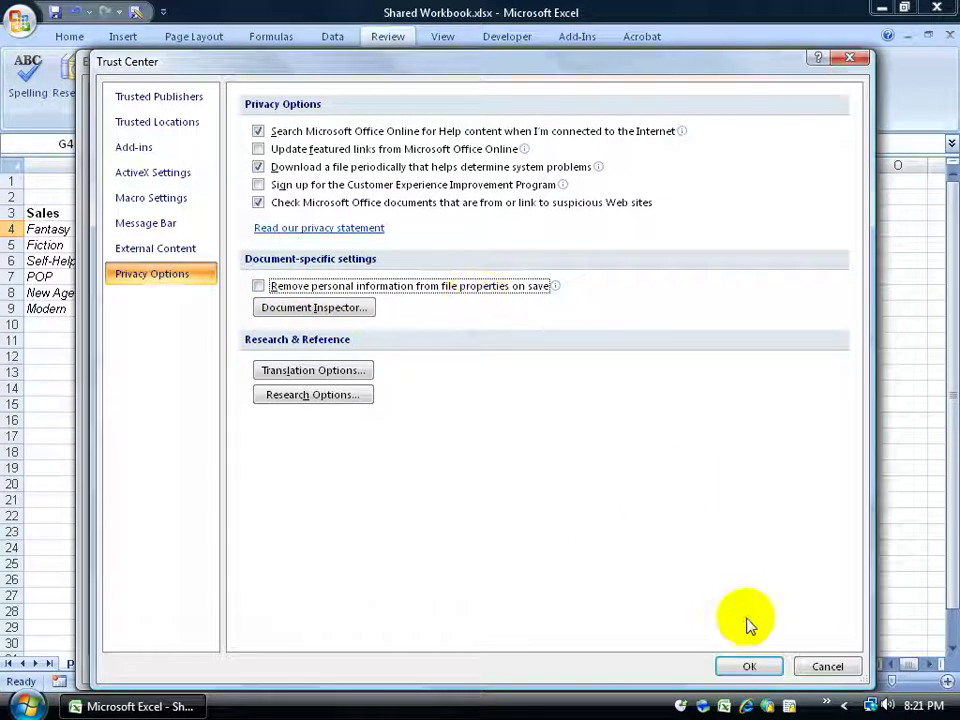
left_click(749, 665)
left_click(740, 665)
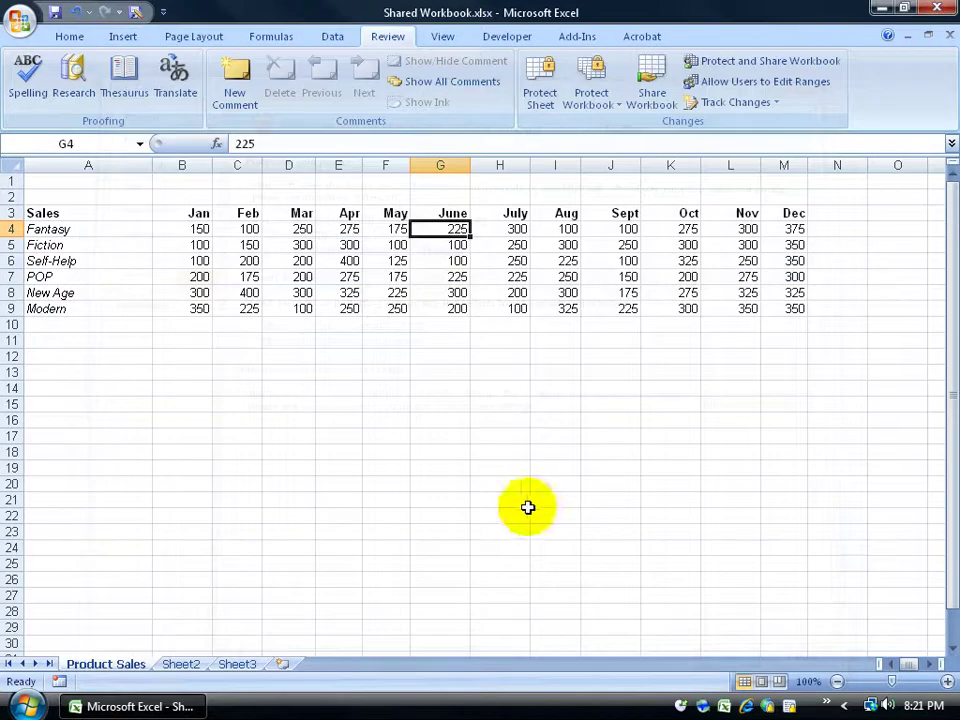
Allow changes by more than one user and keep change history for 15 days
left_click(645, 106)
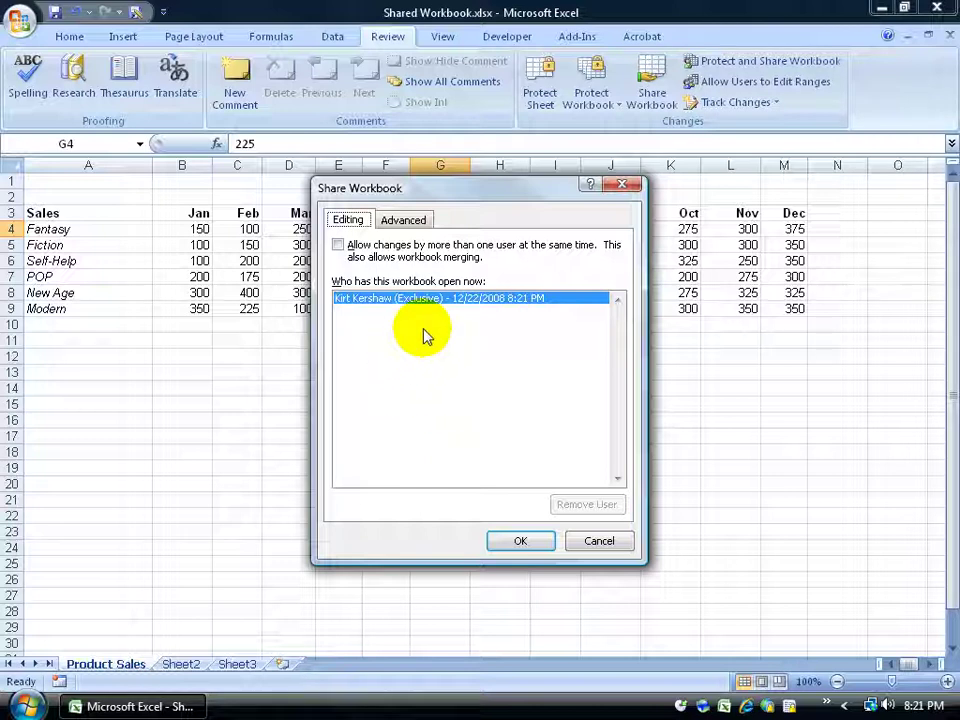
left_click(341, 247)
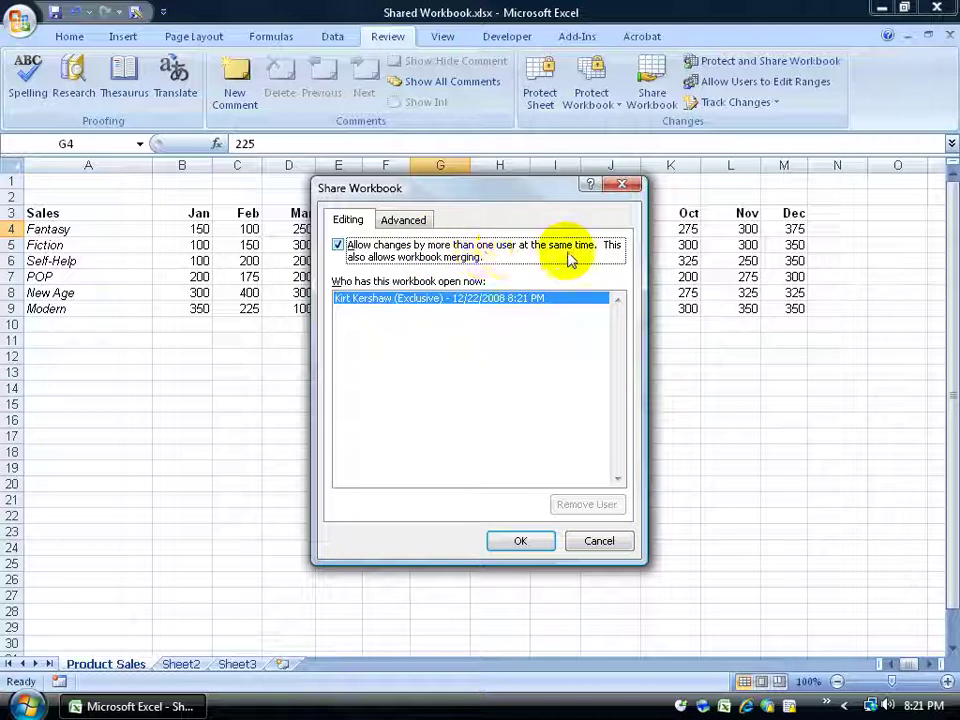
left_click(418, 224)
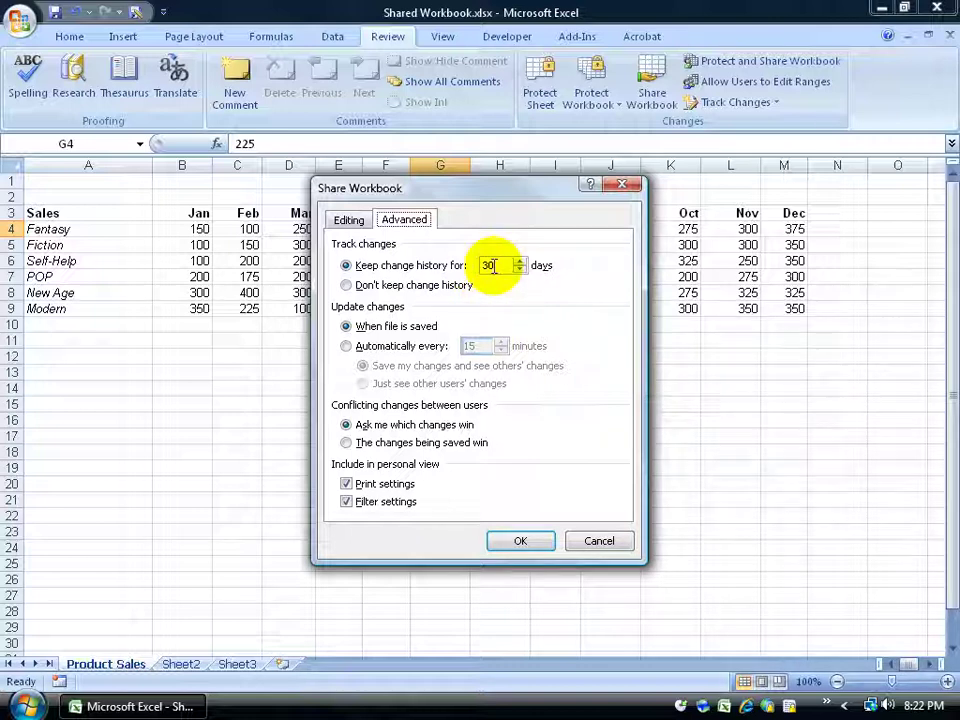
left_click_drag(495, 265, 455, 265)
type("15")
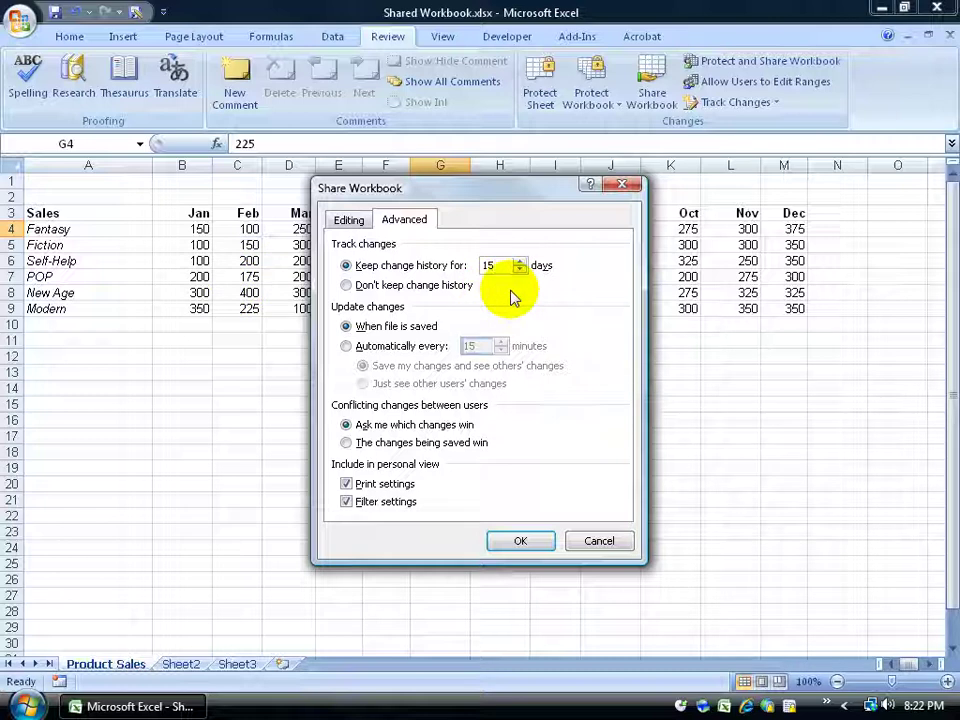
left_click(500, 266)
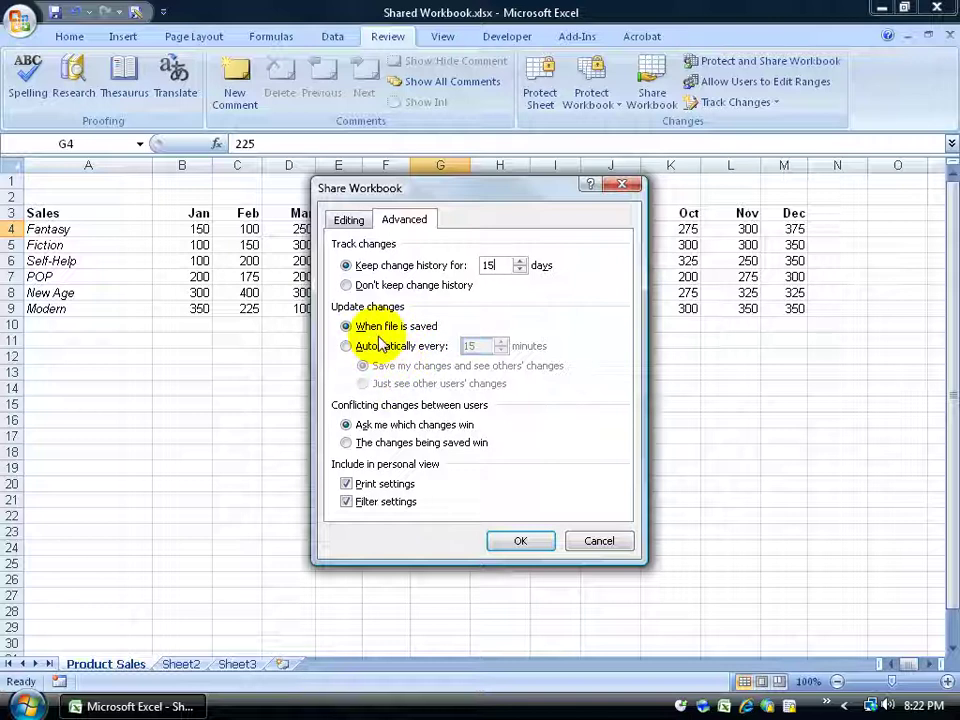
left_click(517, 541)
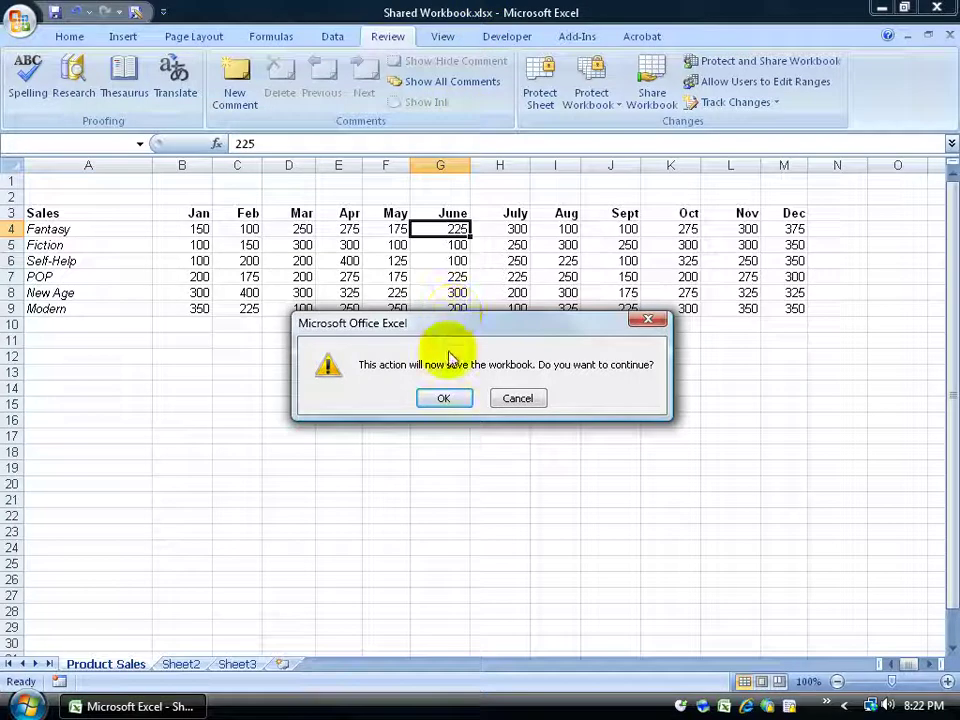
Confirm saving as a shared workbook and start a Save As
left_click(443, 398)
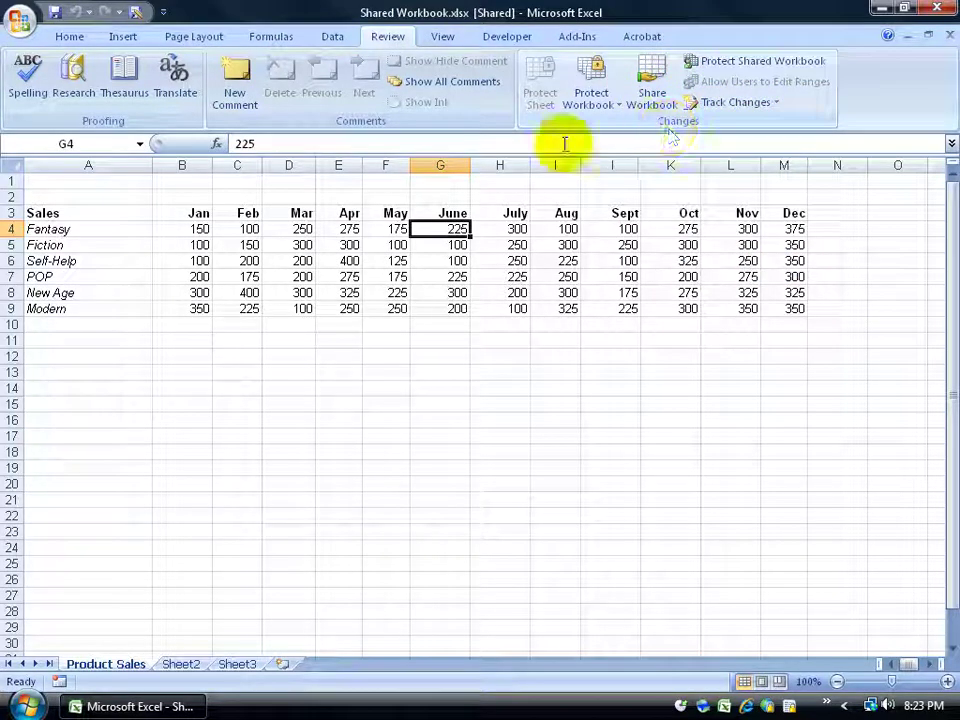
left_click(135, 14)
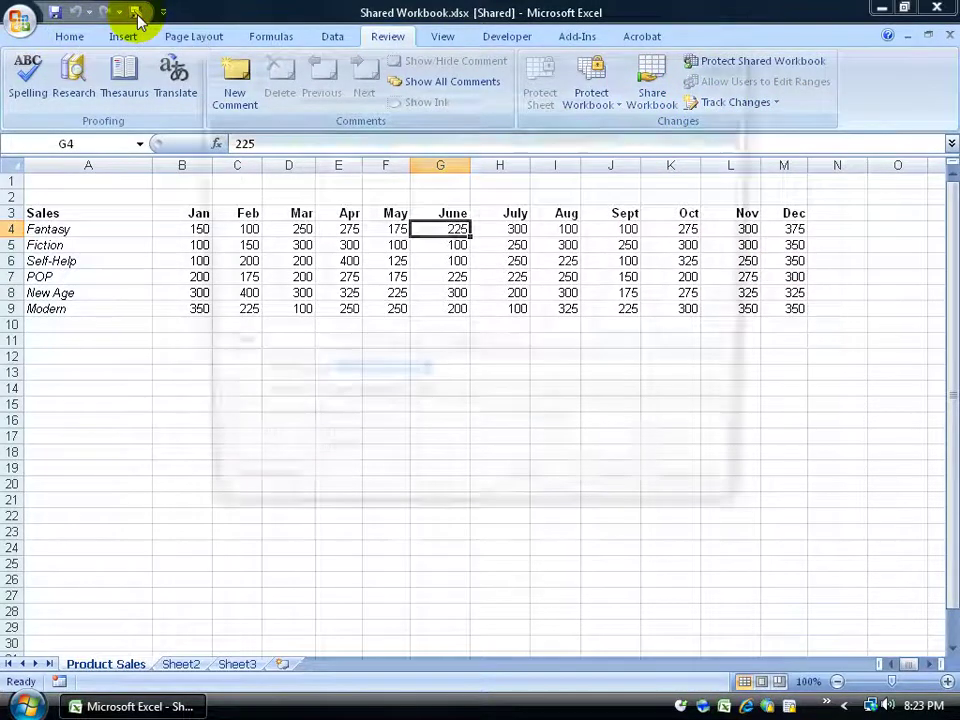
Save Shared Workbook.xlsx into the Shared network folder reached from Desktop
left_click(244, 224)
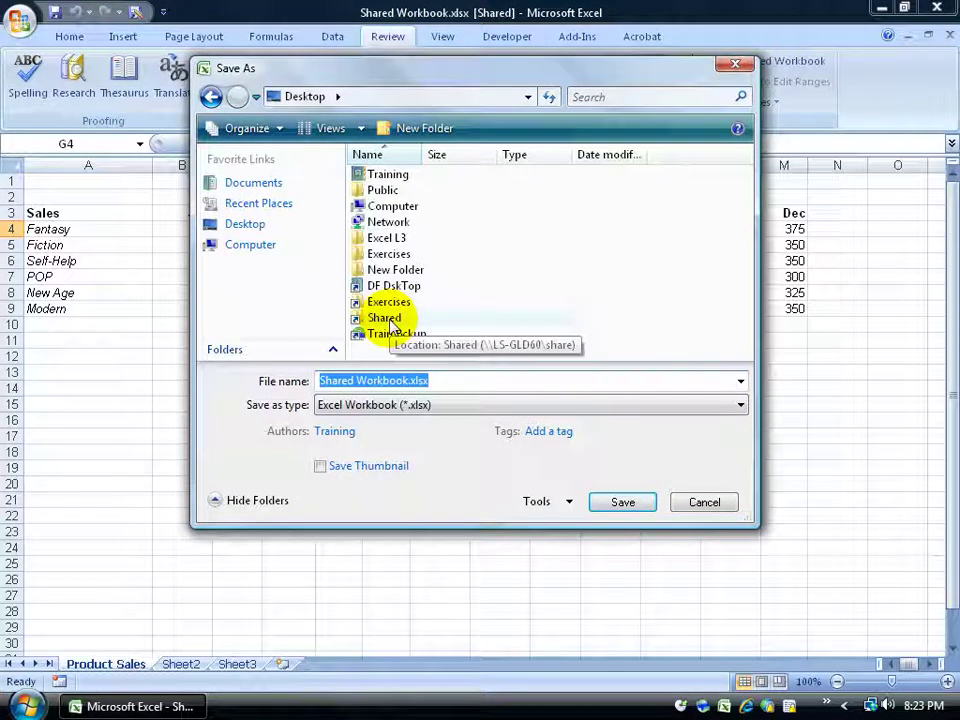
double_click(388, 319)
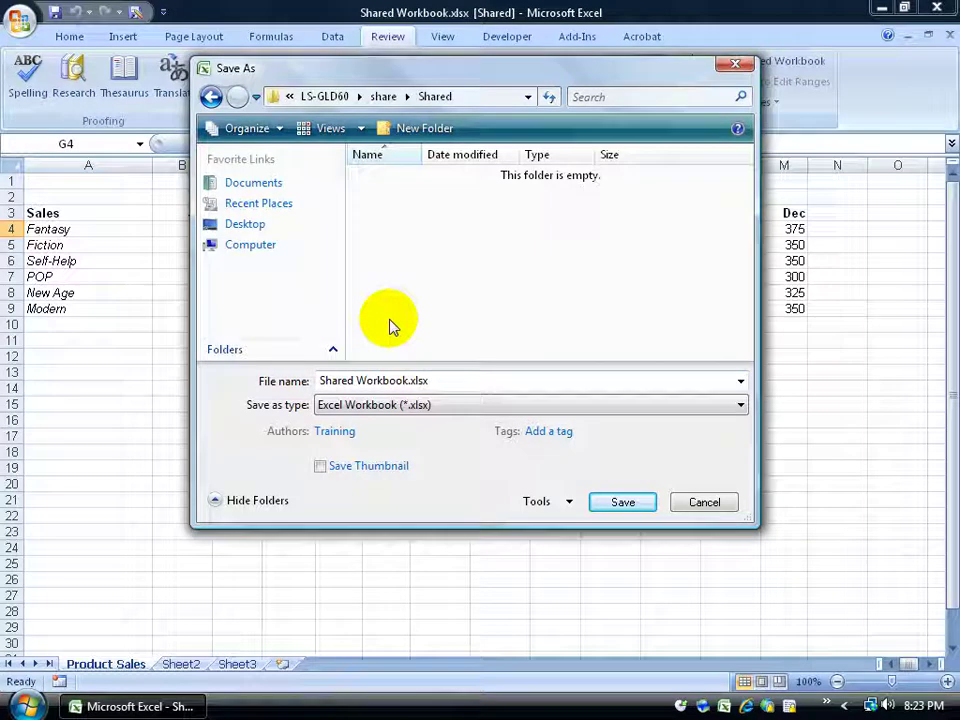
left_click(619, 501)
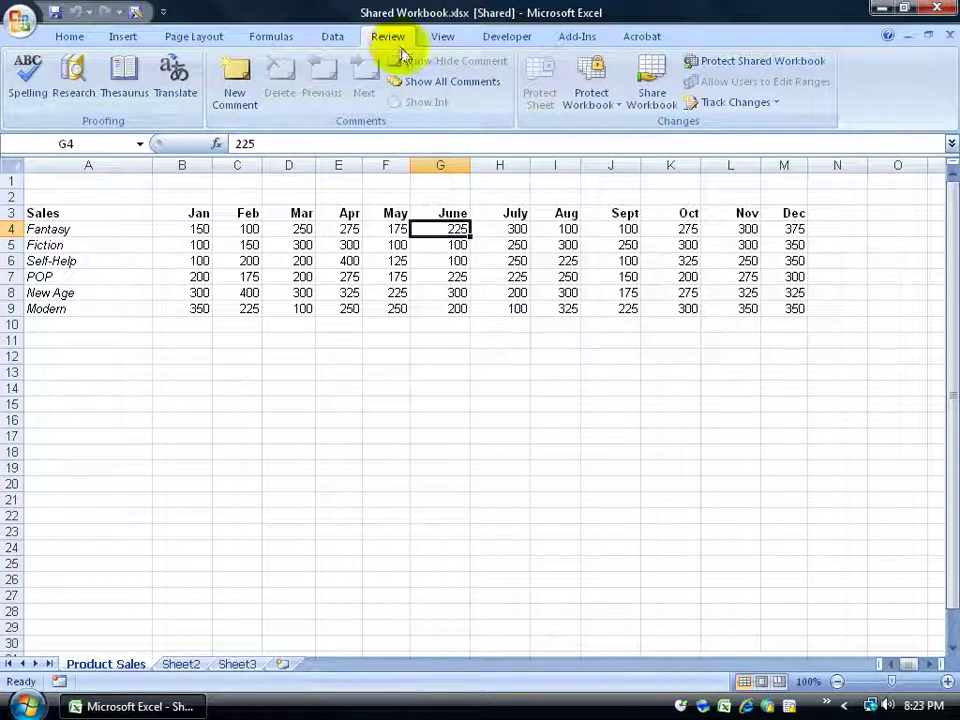
left_click(652, 92)
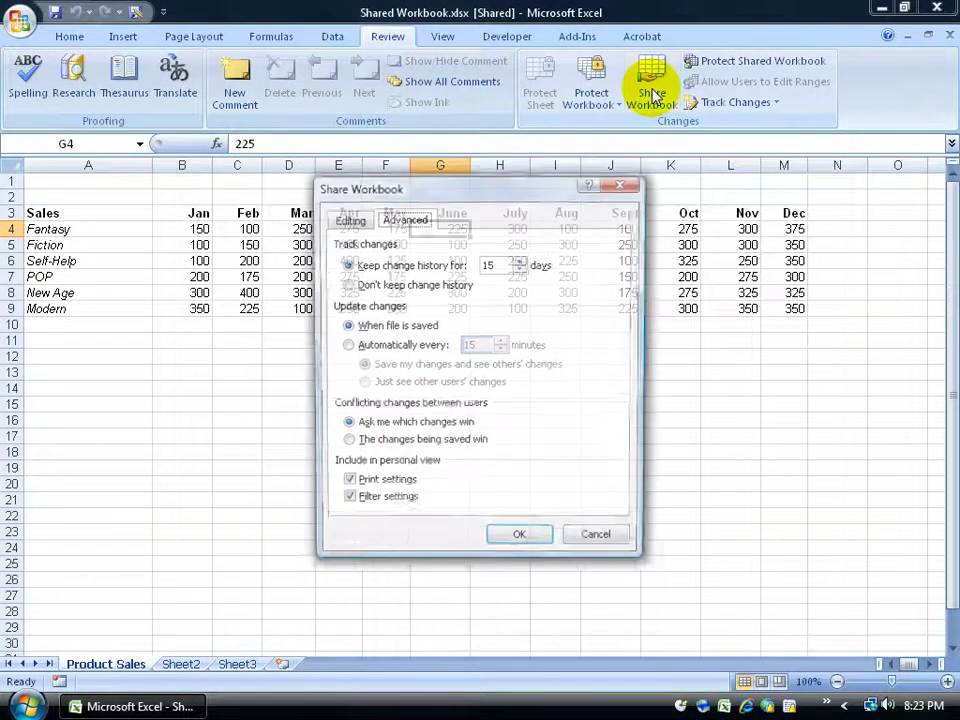
left_click(347, 219)
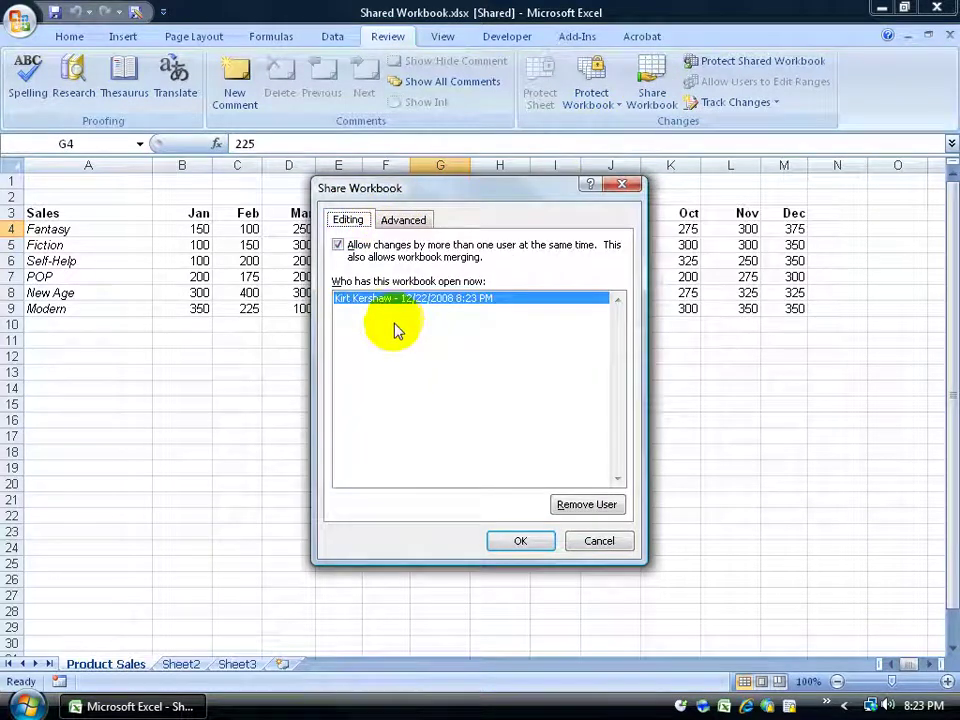
left_click(601, 539)
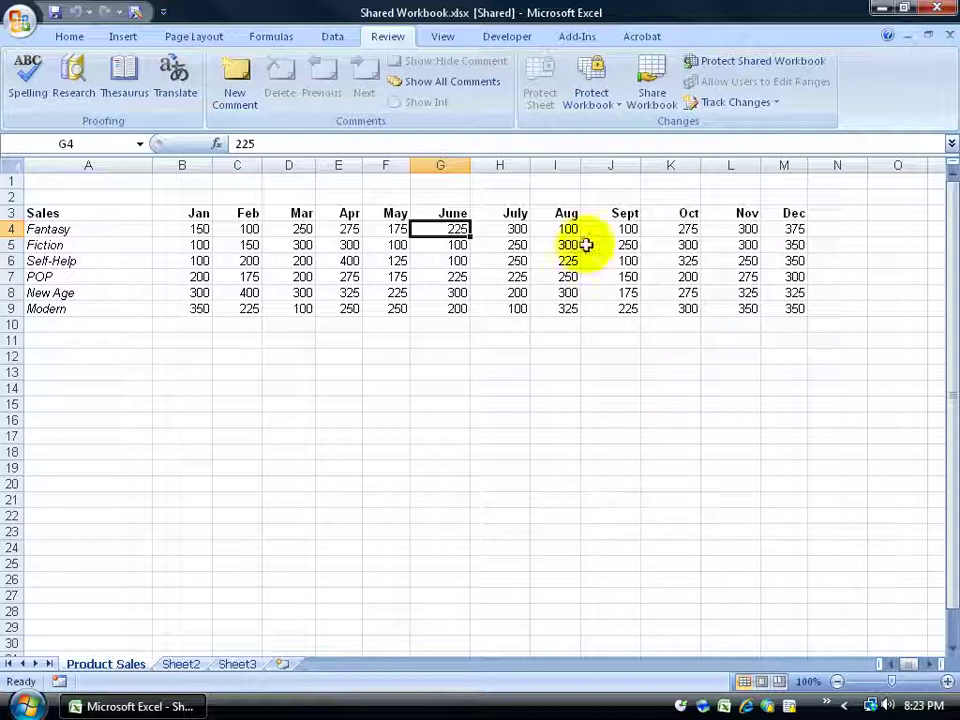
left_click(652, 80)
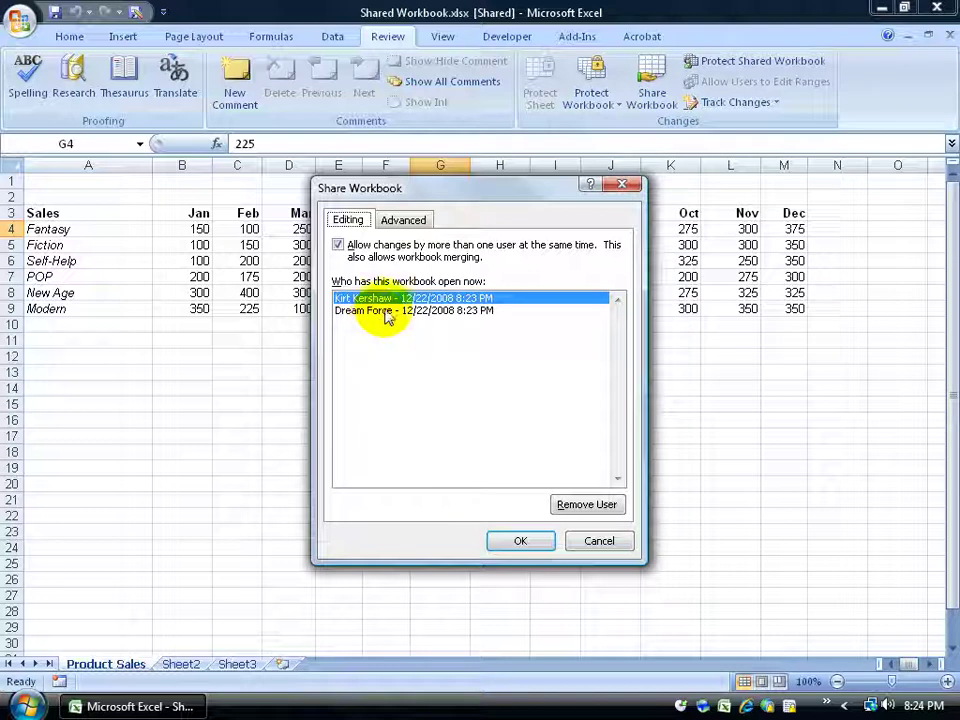
left_click(388, 313)
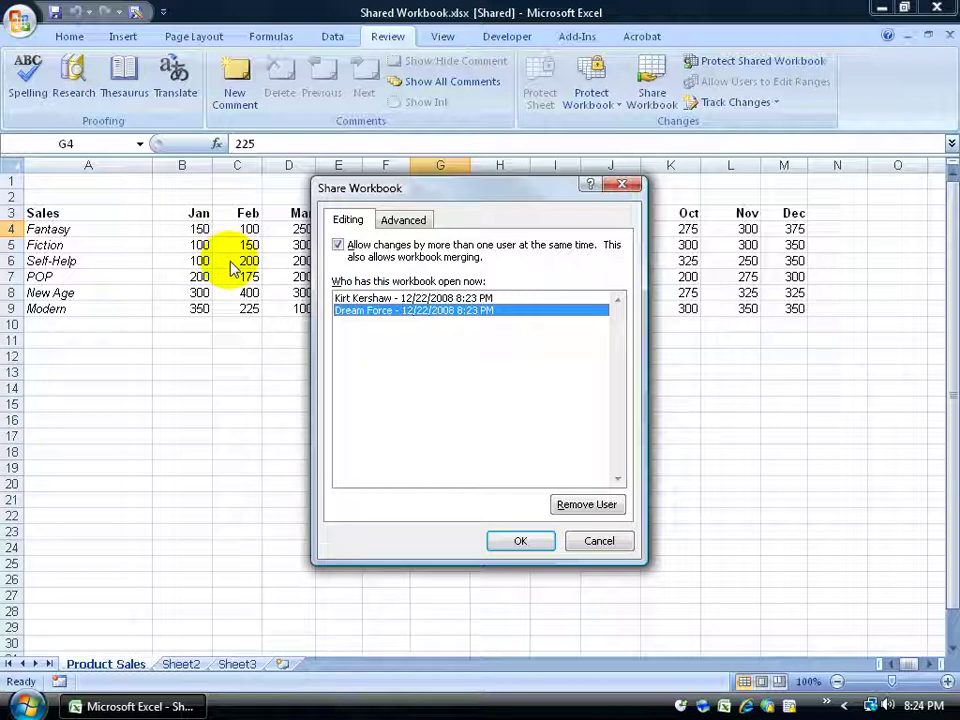
left_click(519, 540)
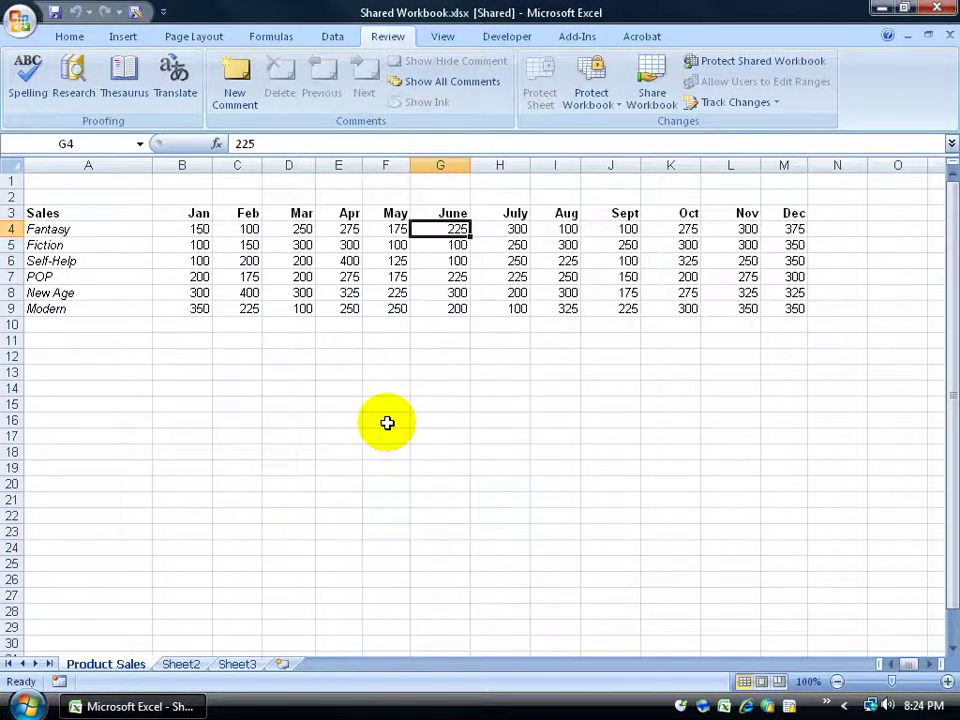
Enter 100 in E6 (Self-Help April) and 200 in E7 (POP April)
left_click(354, 261)
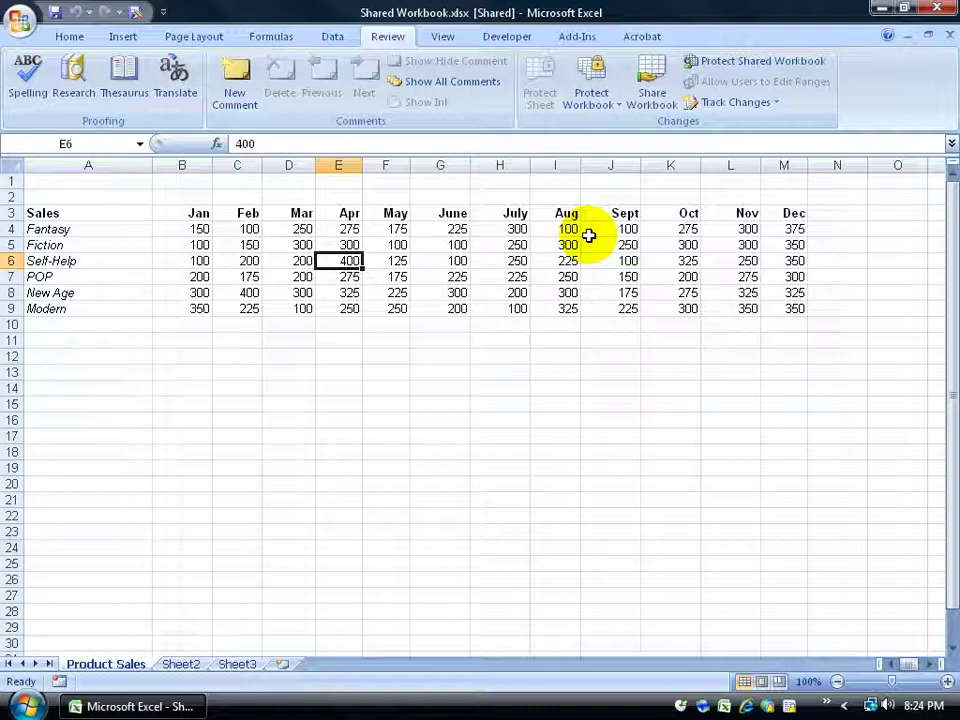
type("100")
key("Return")
type("200")
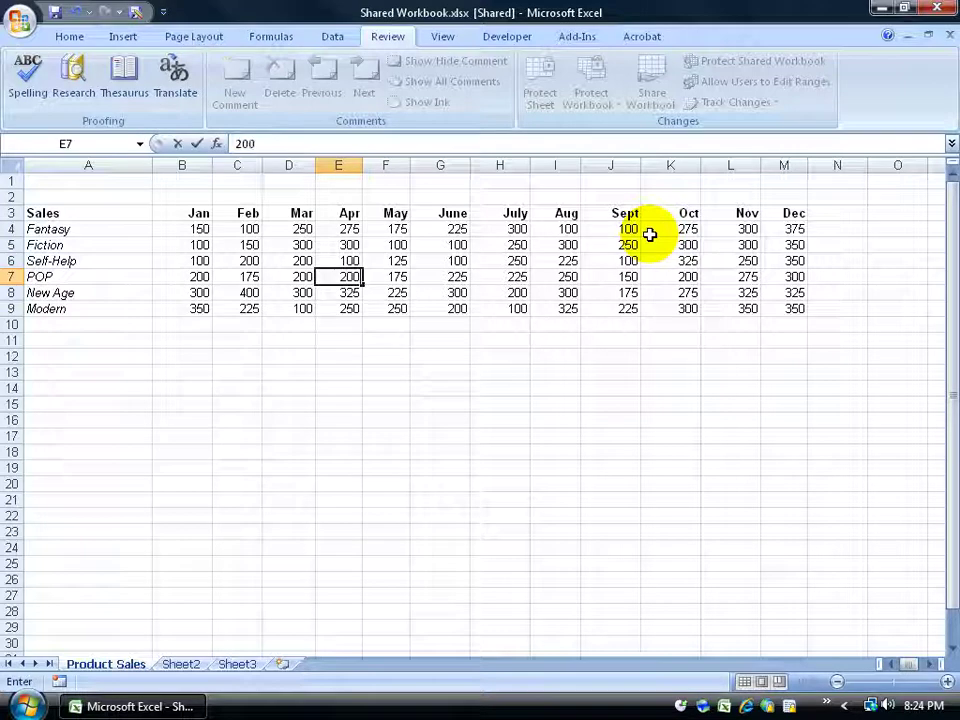
key("Return")
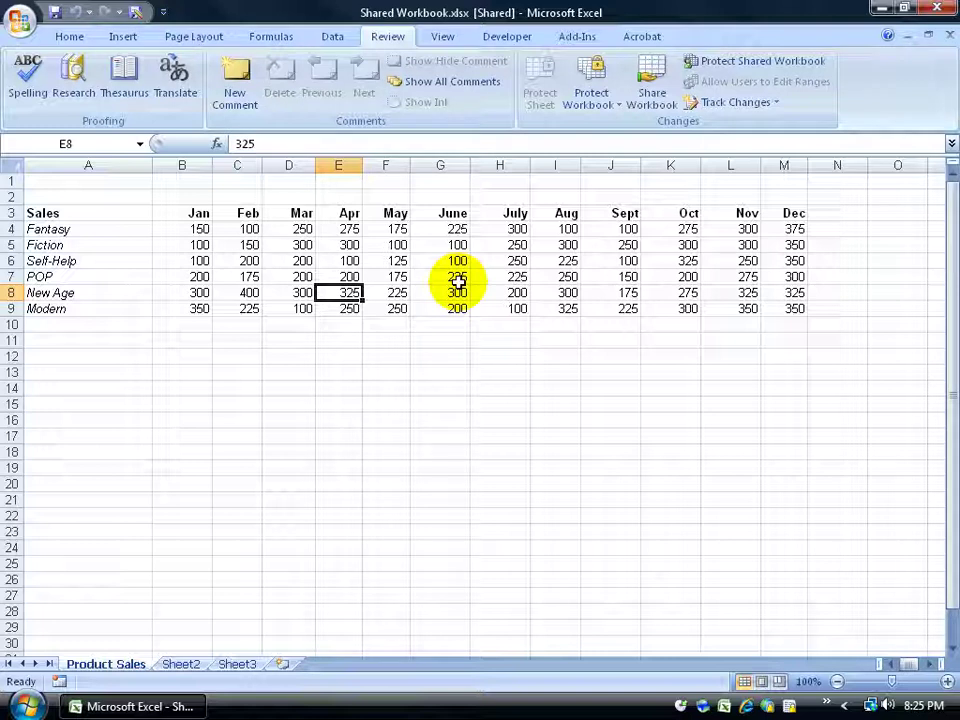
Save the shared workbook and acknowledge the message about other users' merged changes
left_click(55, 12)
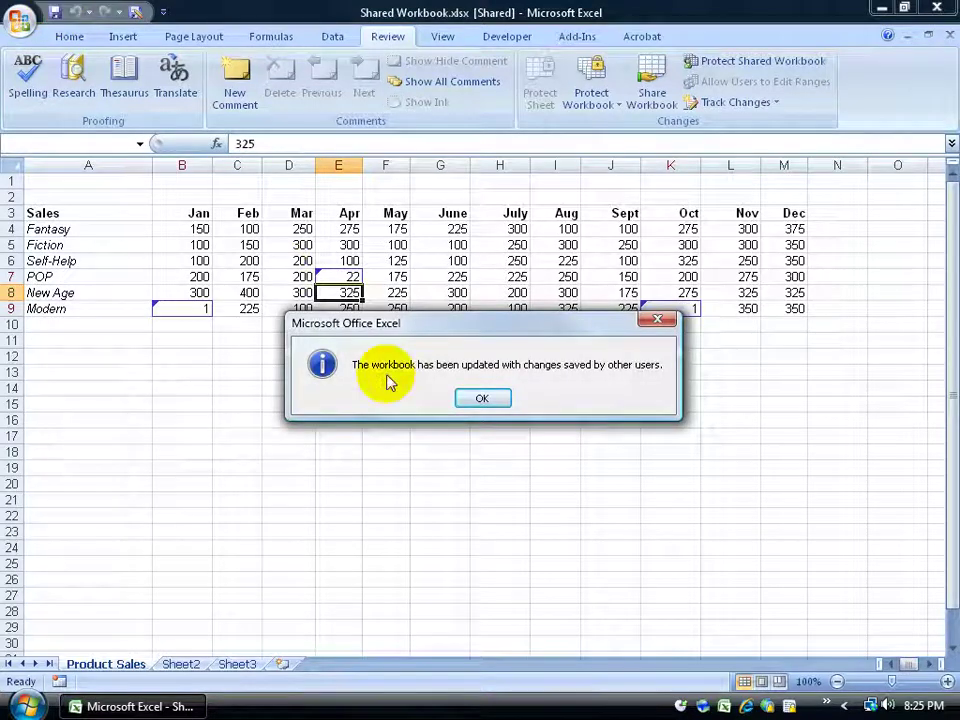
left_click(470, 398)
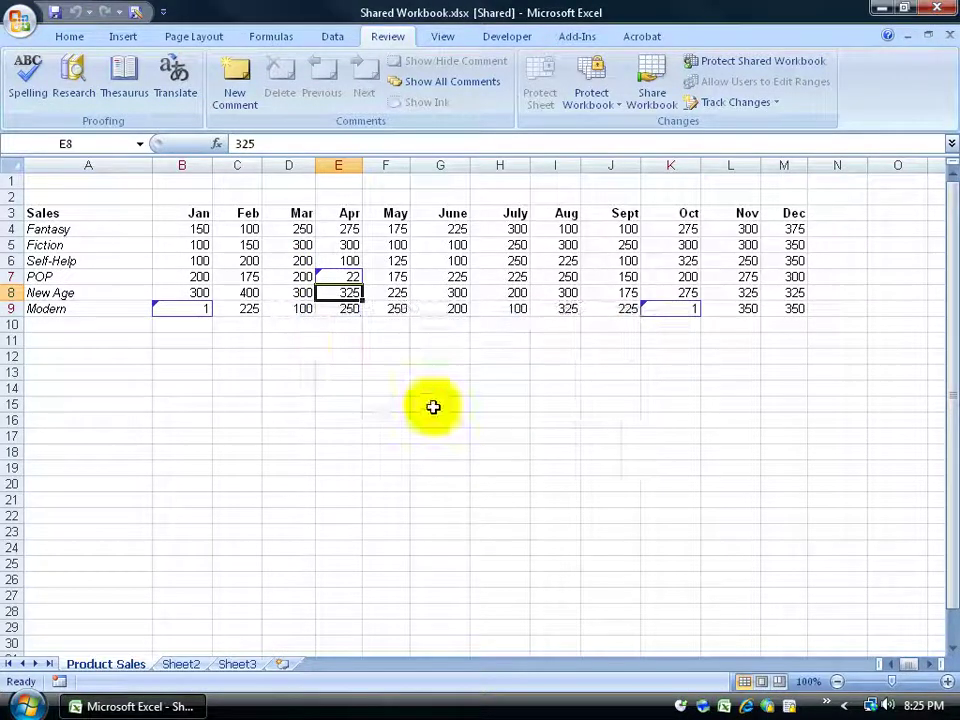
mouse_move(192, 314)
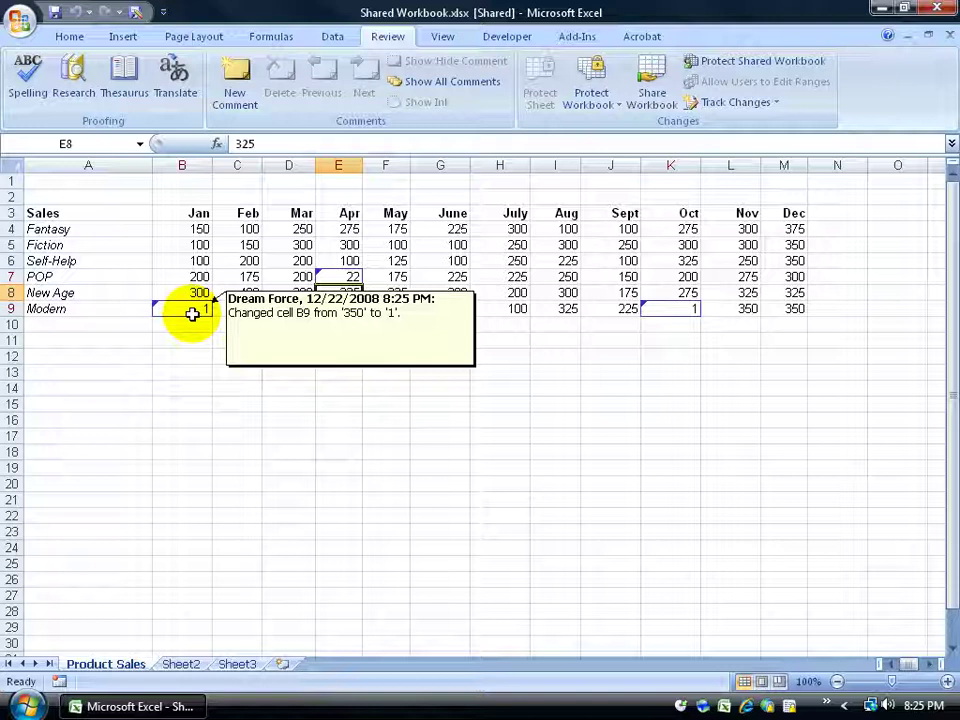
mouse_move(347, 277)
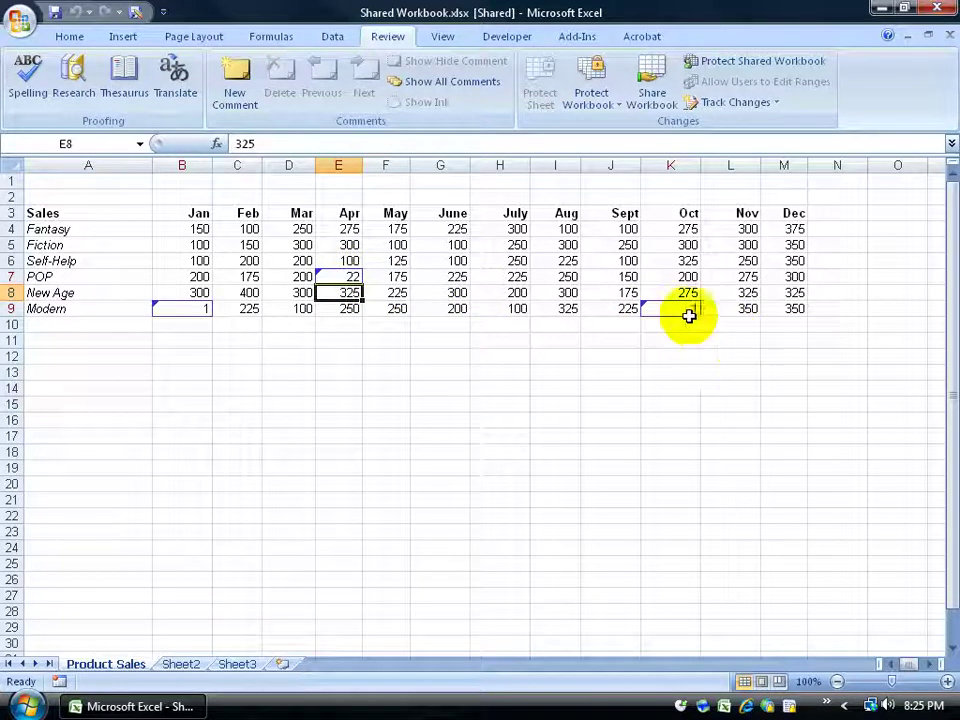
mouse_move(683, 311)
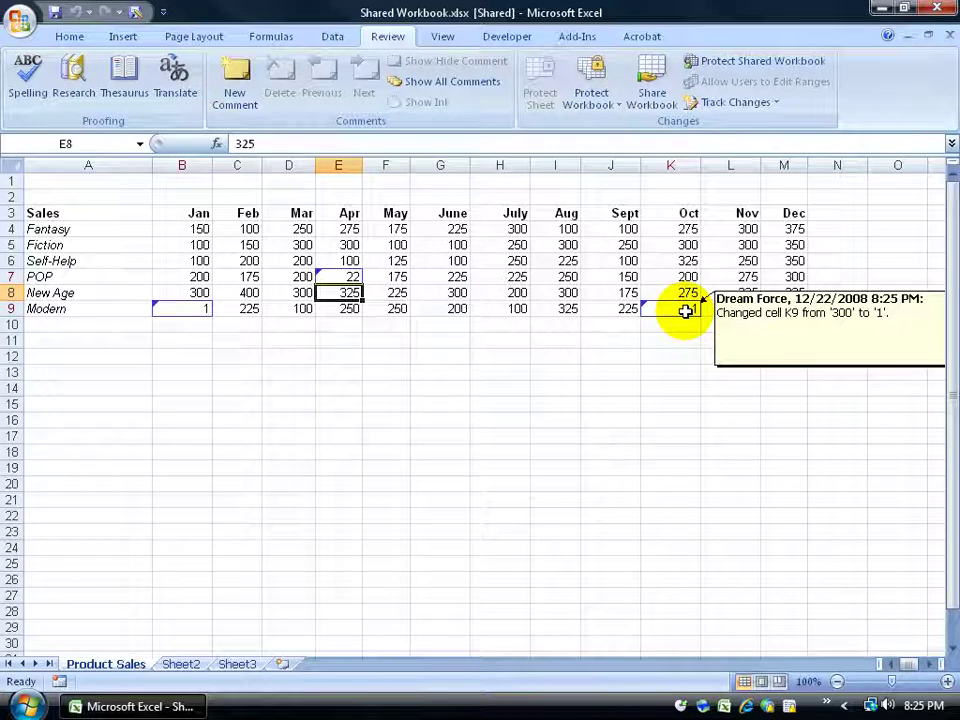
left_click(425, 326)
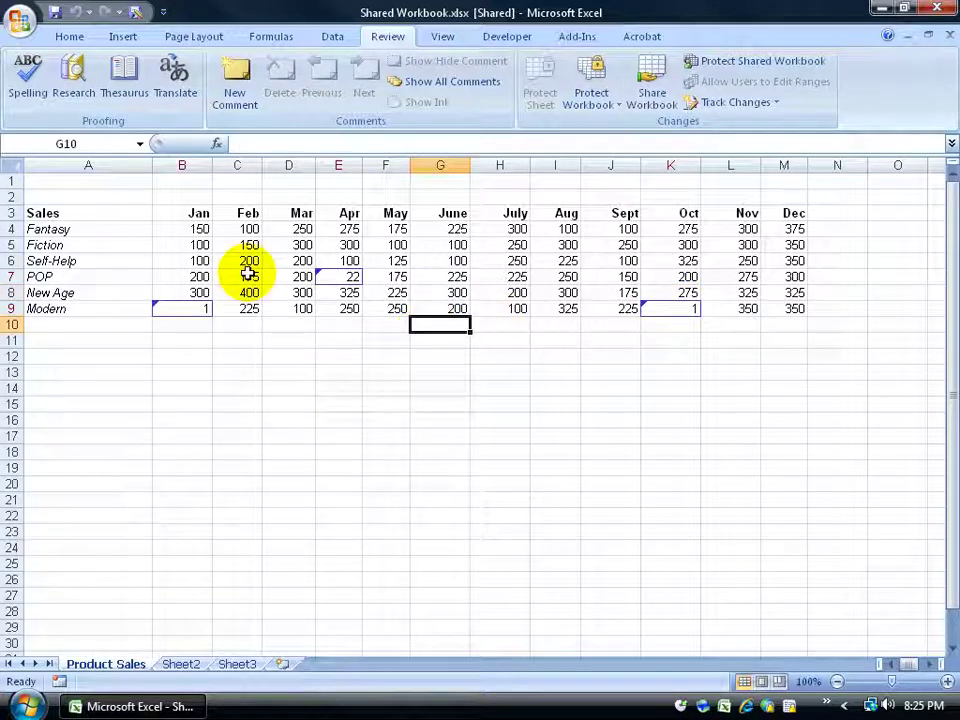
Enter 202 in C9 and 5 in B4, then save to pick up other users' changes
left_click(247, 307)
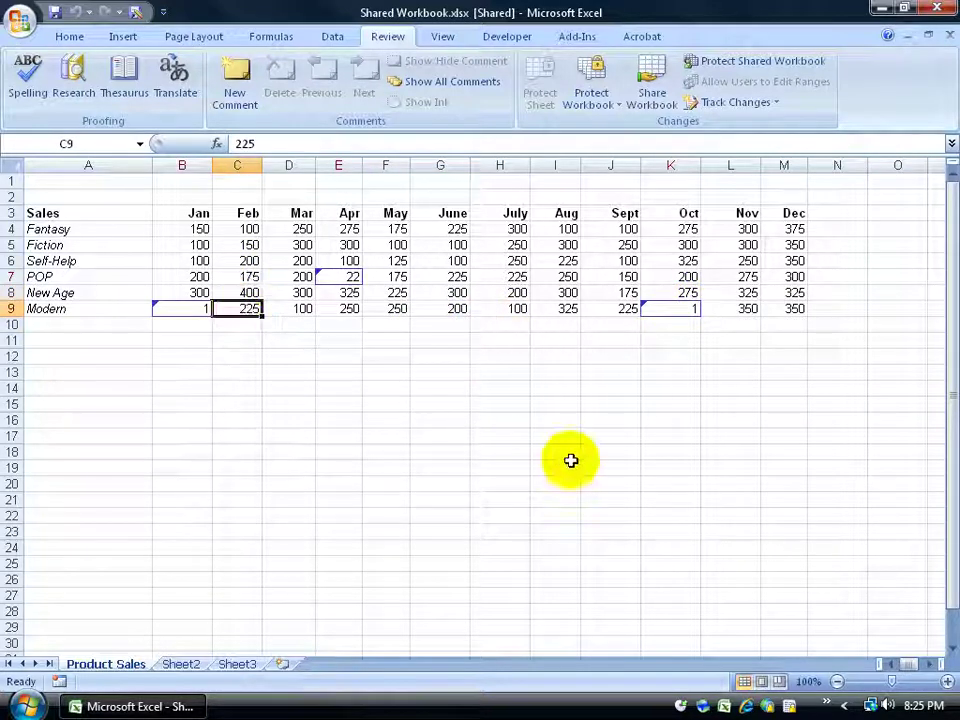
type("202")
key("Return")
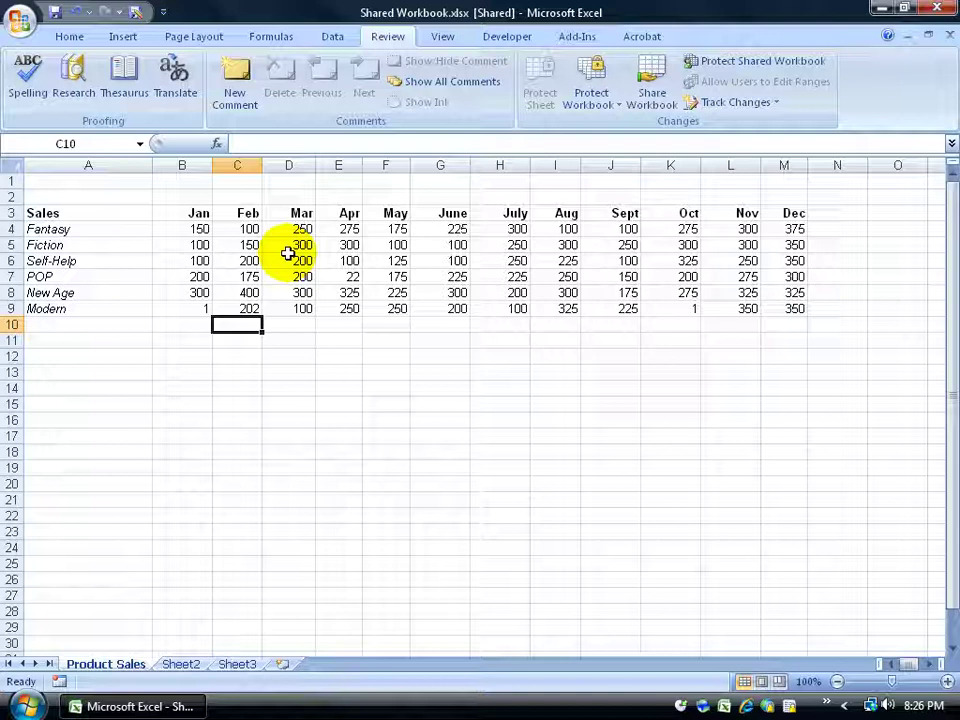
left_click(198, 231)
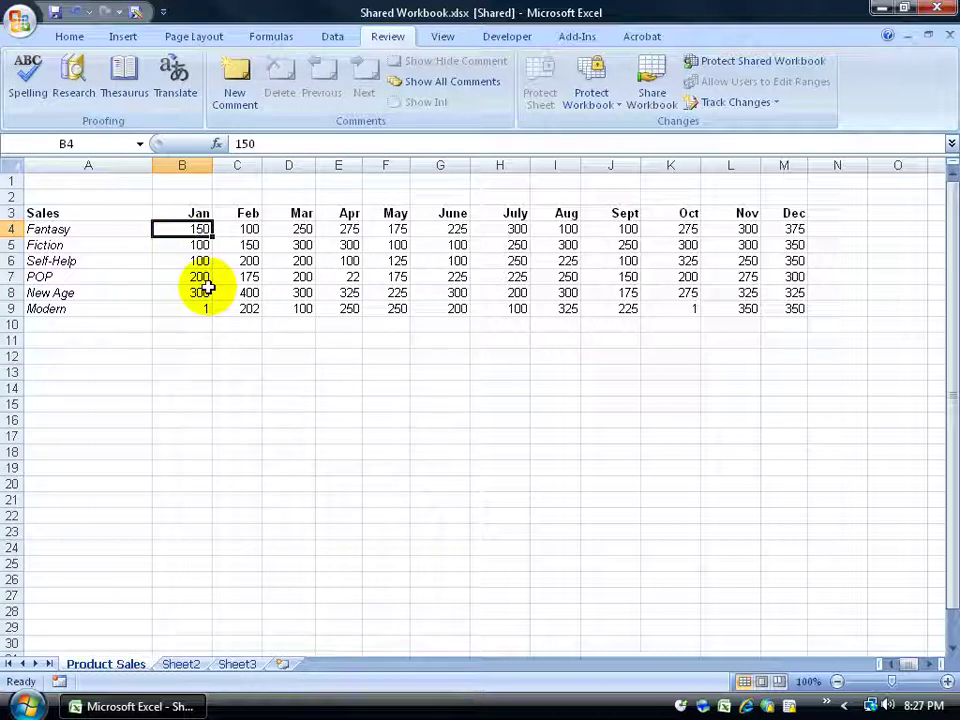
type("5")
key("Return")
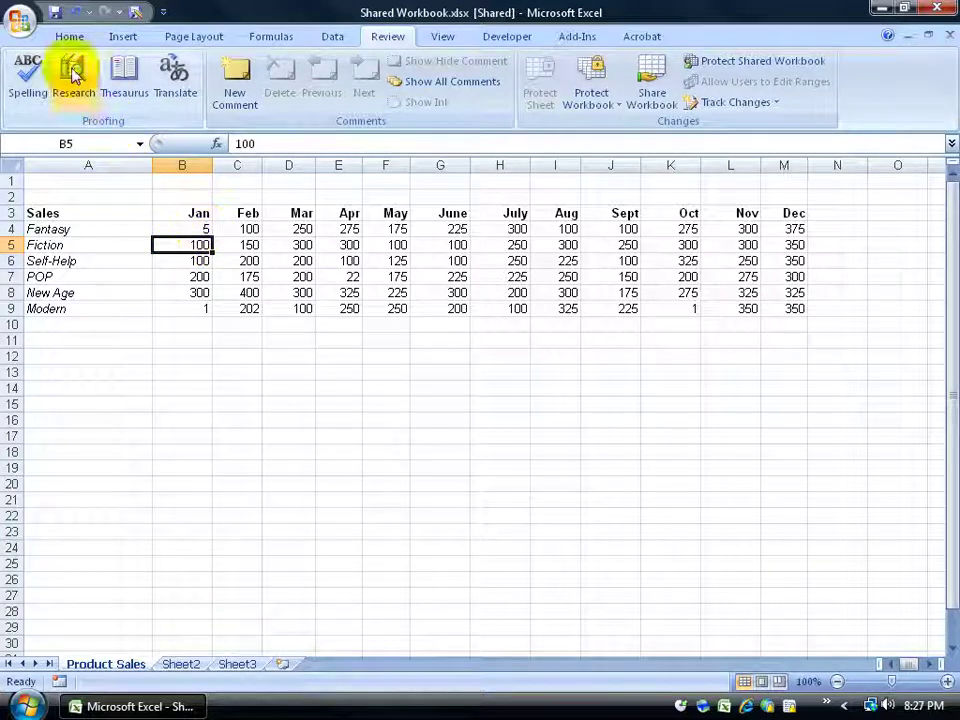
left_click(54, 13)
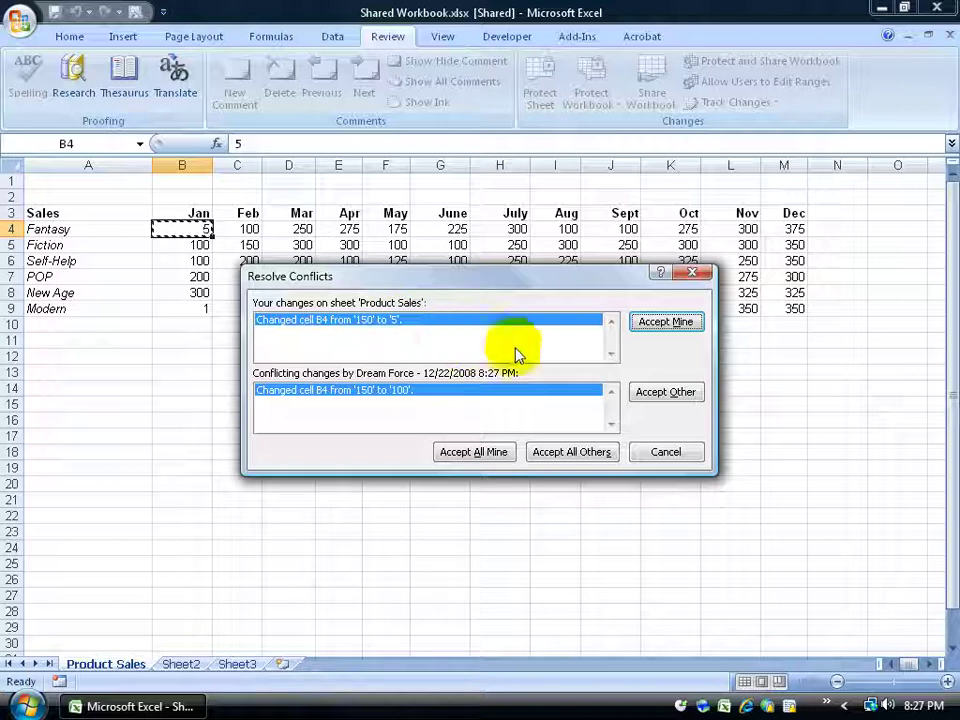
left_click(665, 392)
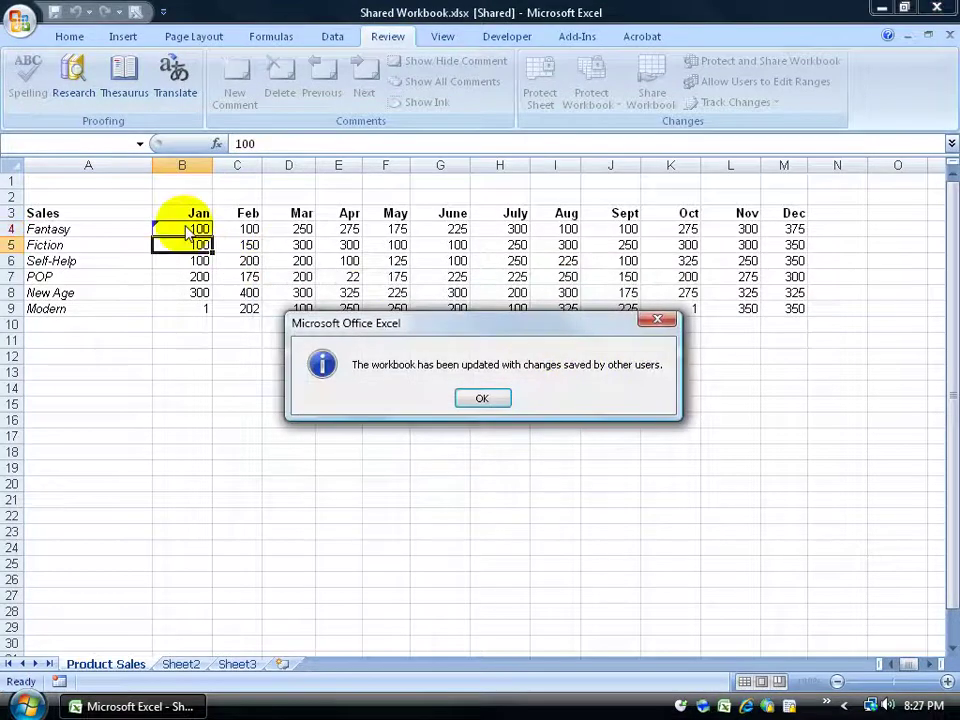
left_click(474, 394)
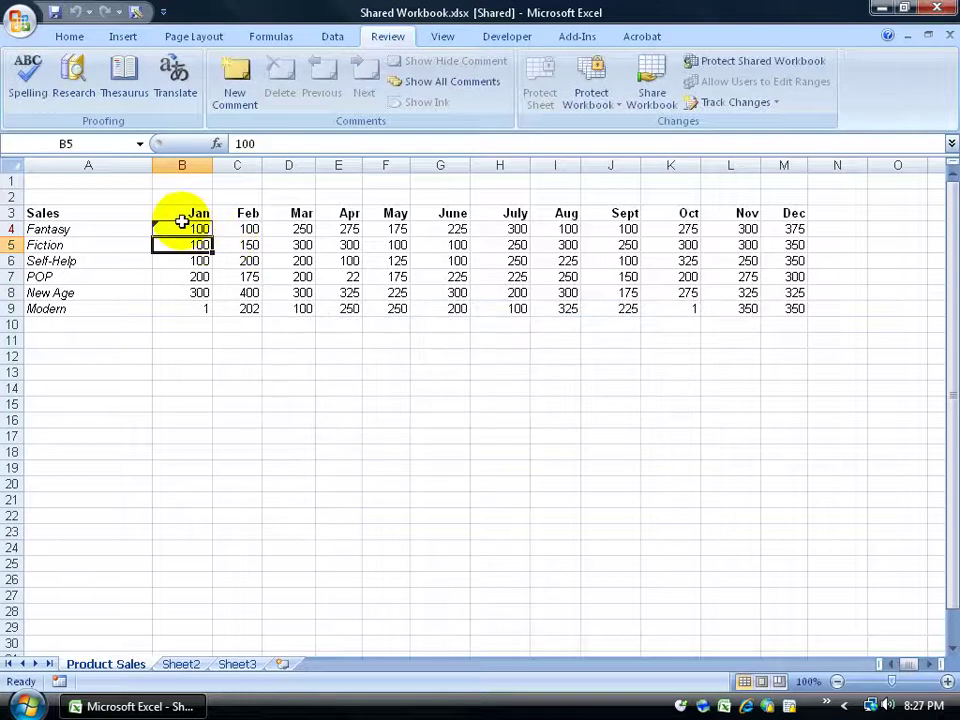
mouse_move(181, 221)
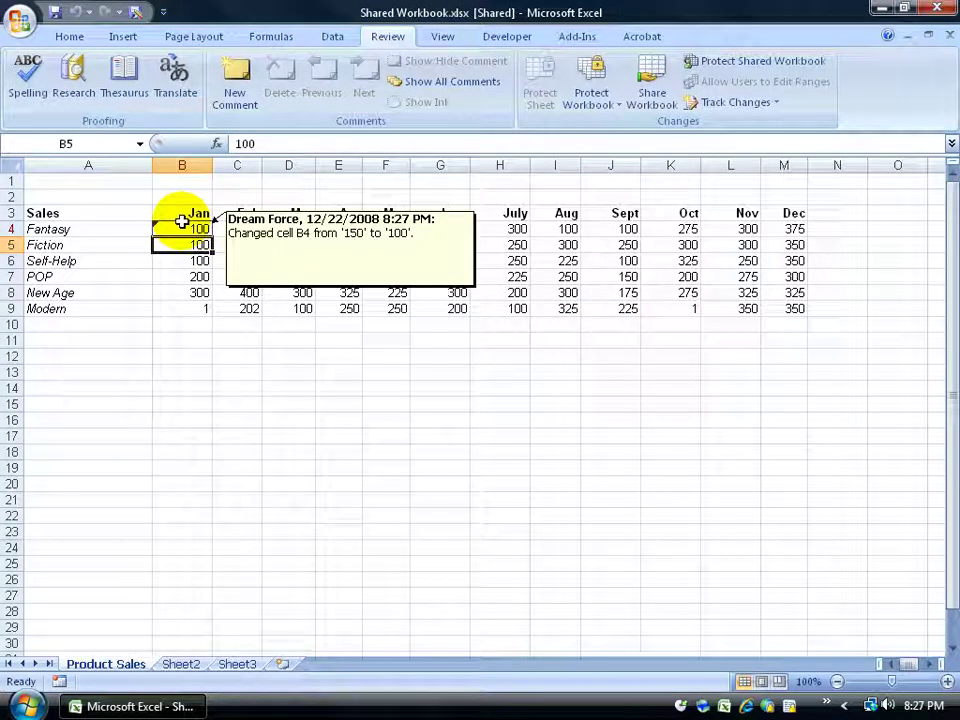
left_click(341, 322)
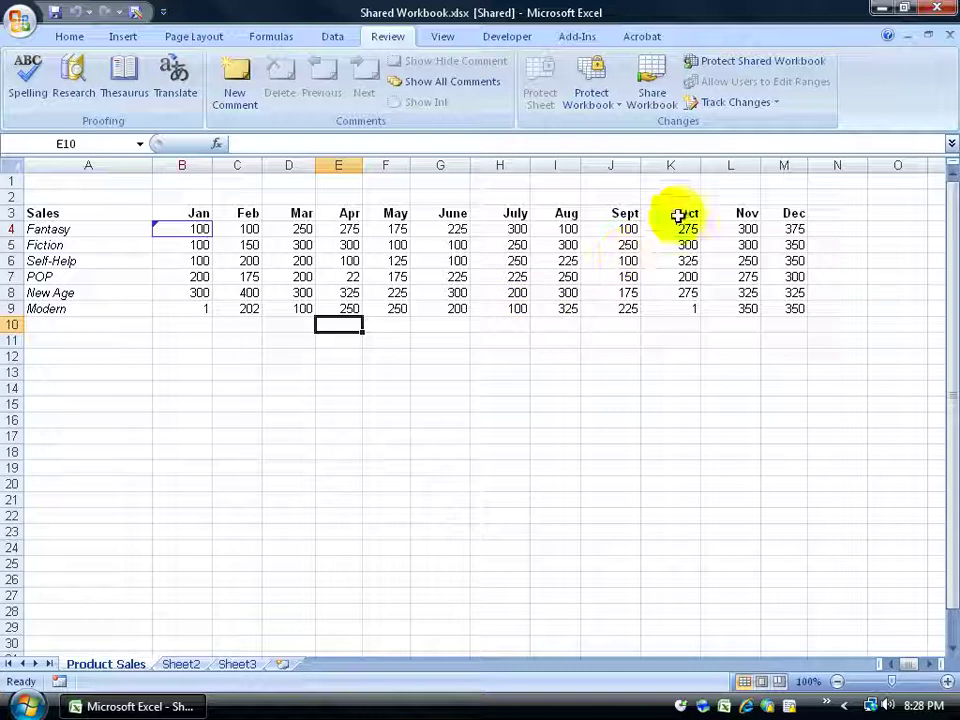
Open Accept or Reject Changes from the Track Changes menu
left_click(775, 102)
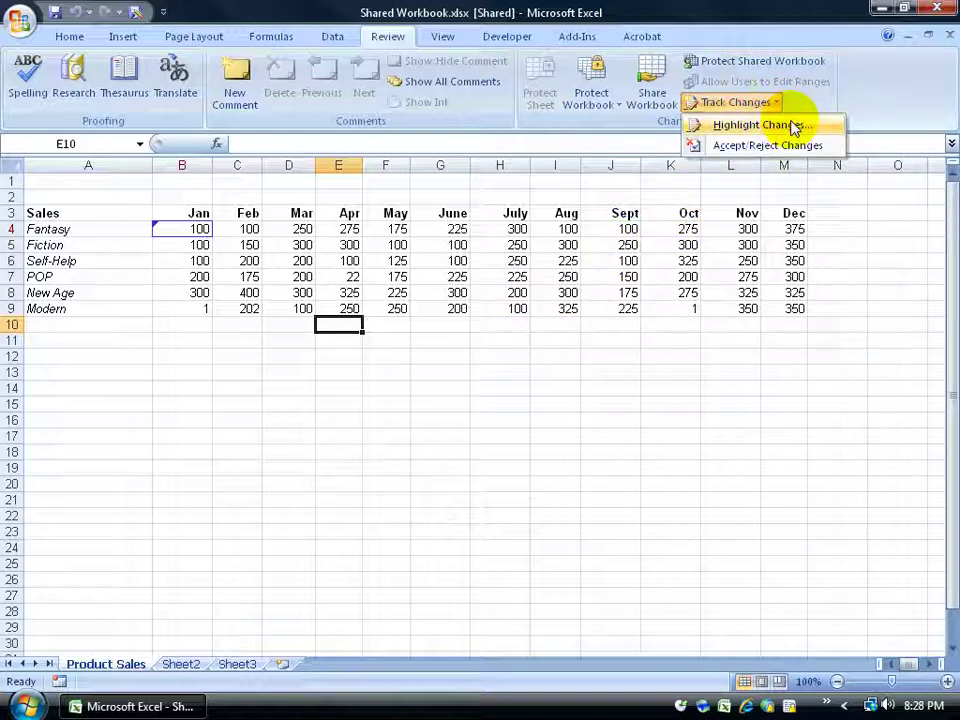
left_click(790, 102)
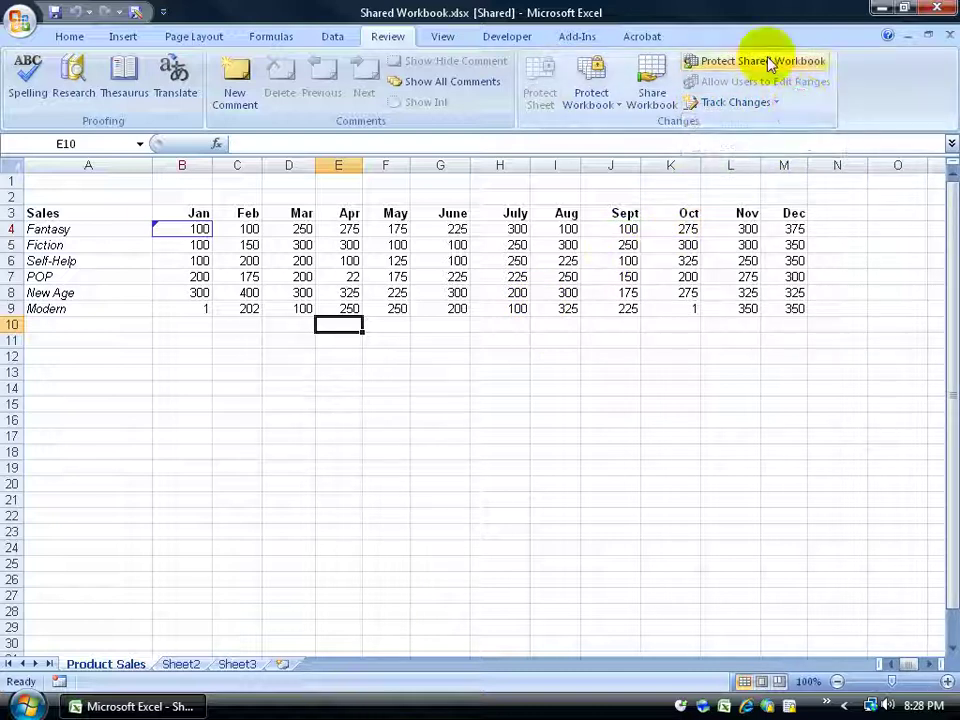
left_click(776, 102)
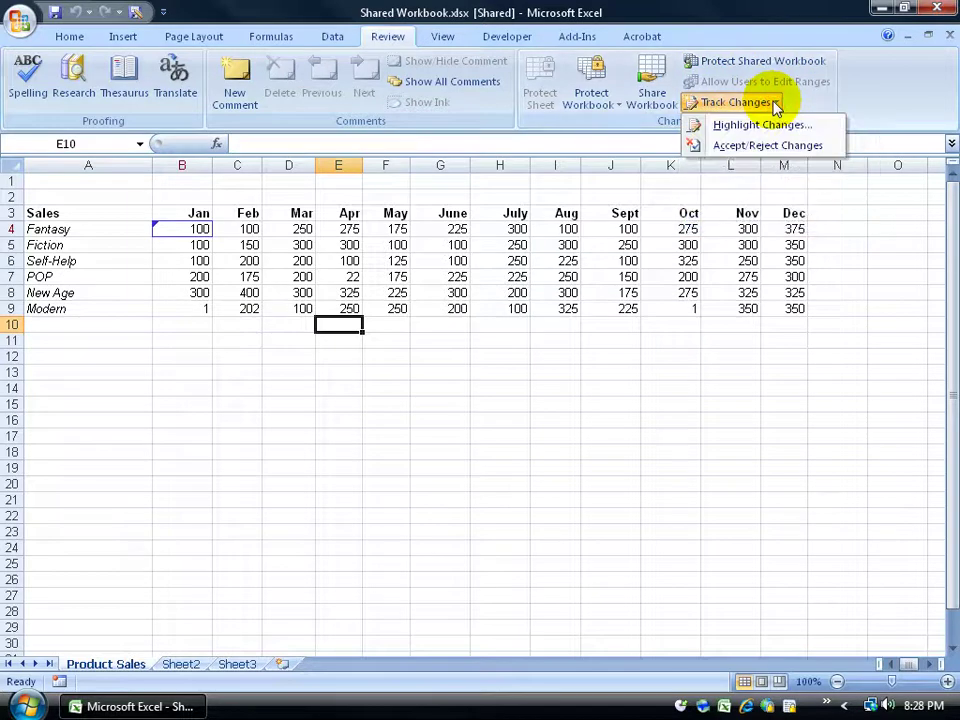
left_click(770, 148)
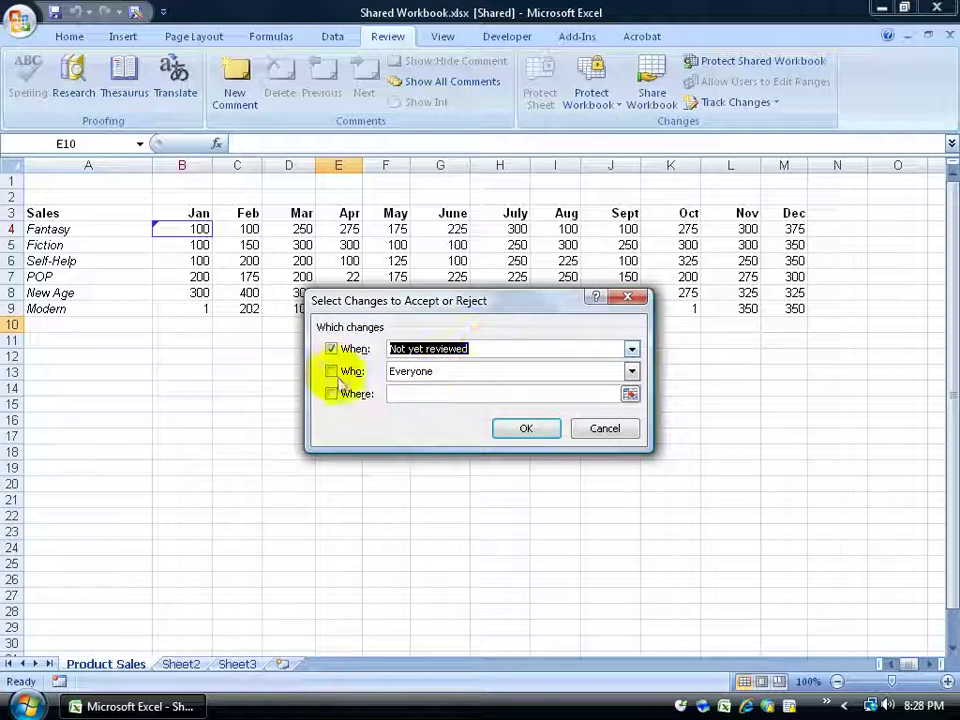
Try the Who and Where (B4:I9) filters, clear both, and review not-yet-reviewed changes
left_click(332, 371)
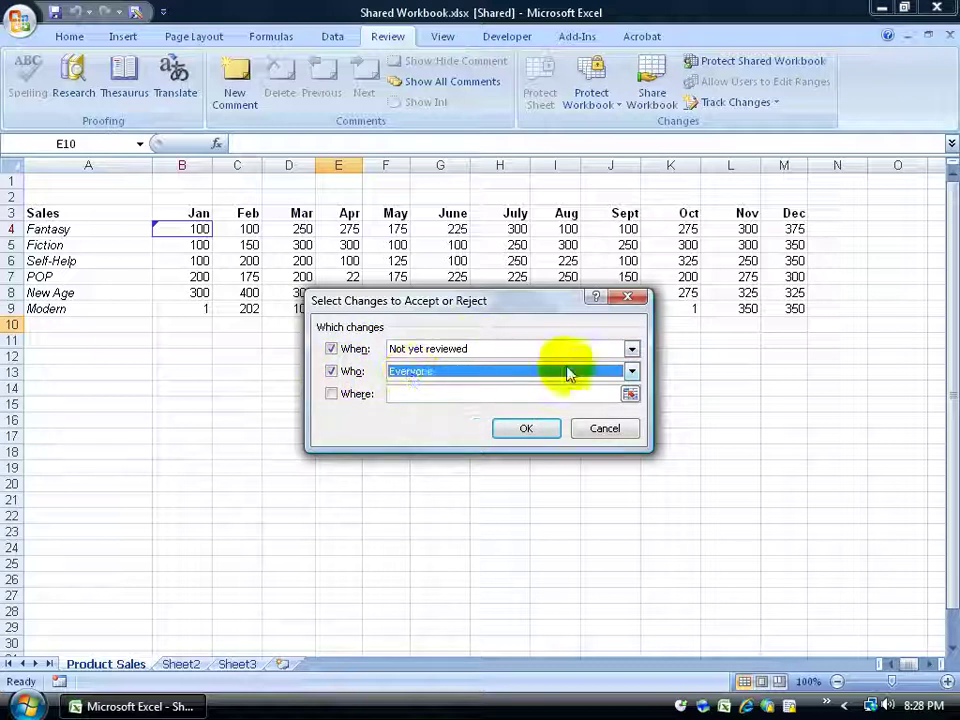
left_click(632, 371)
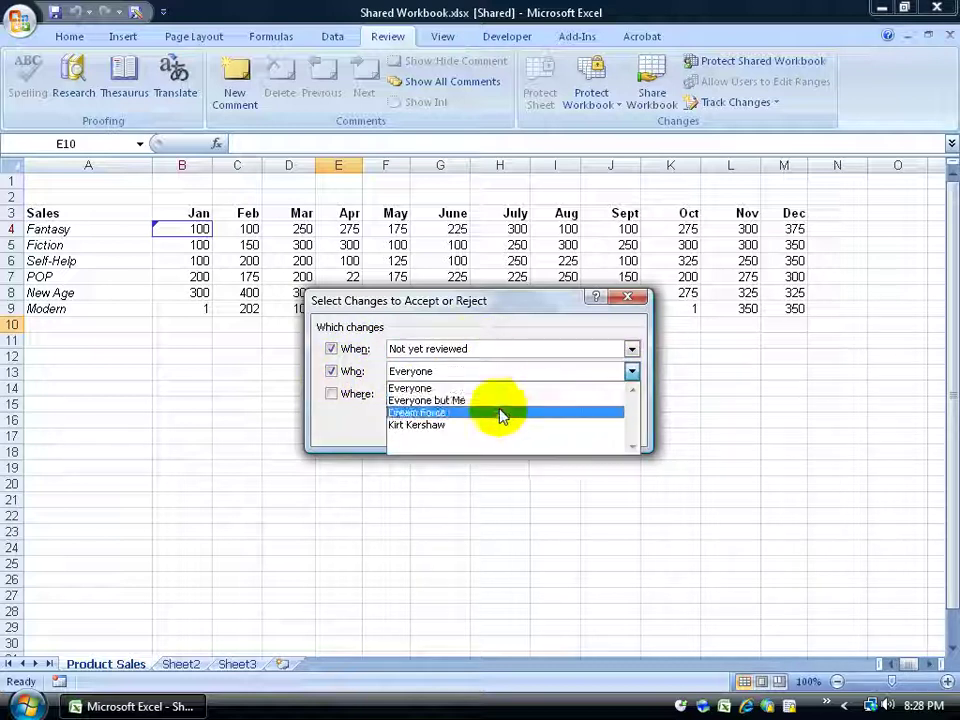
left_click(345, 372)
left_click(336, 393)
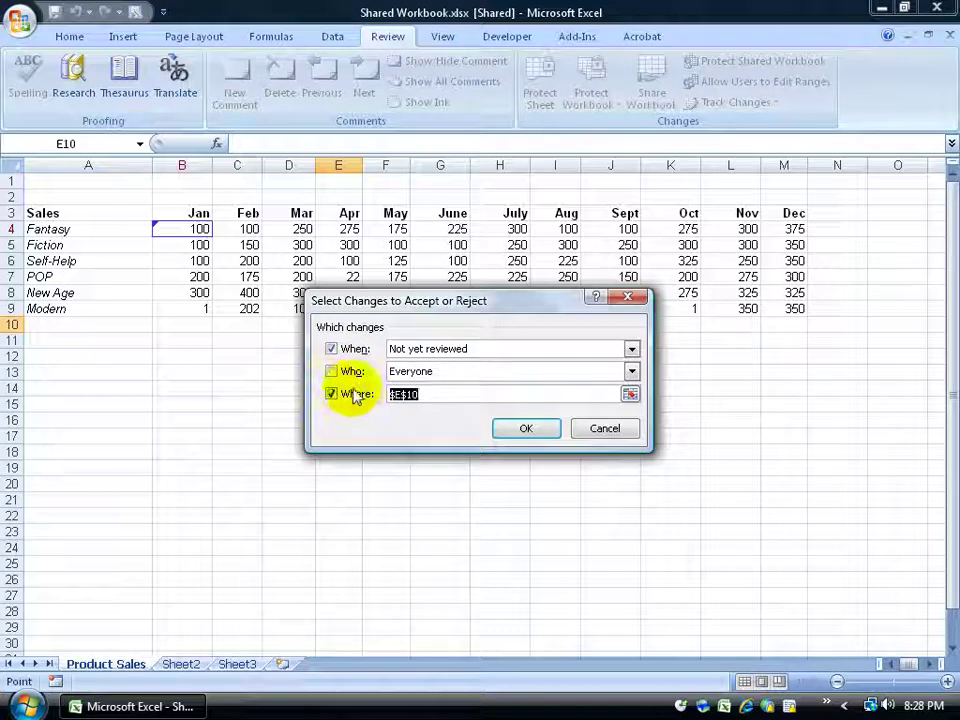
left_click(630, 394)
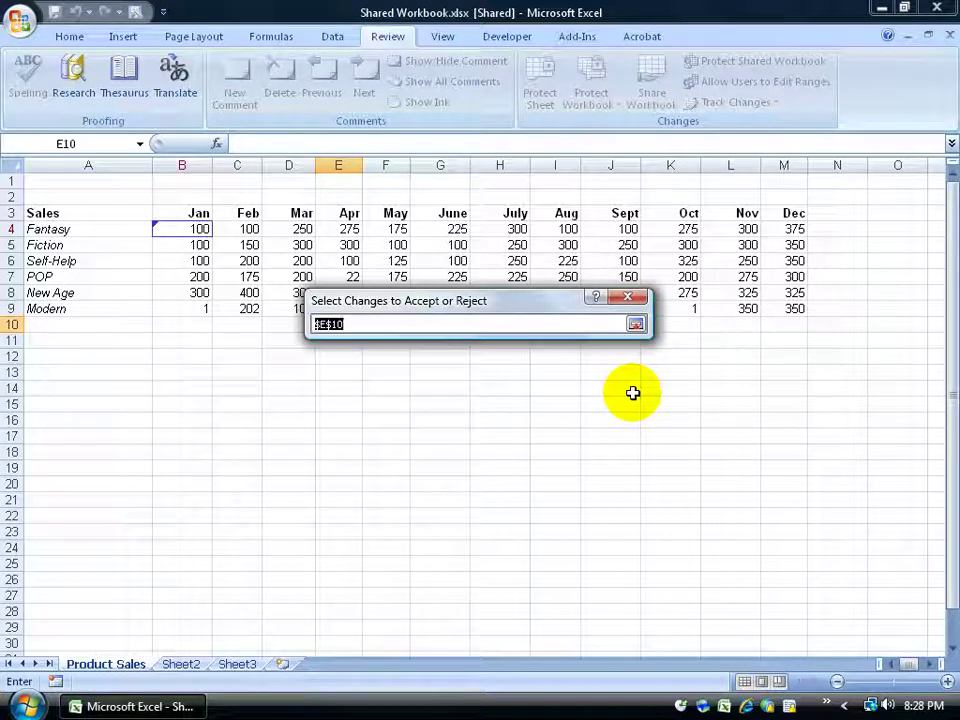
left_click_drag(185, 229, 550, 402)
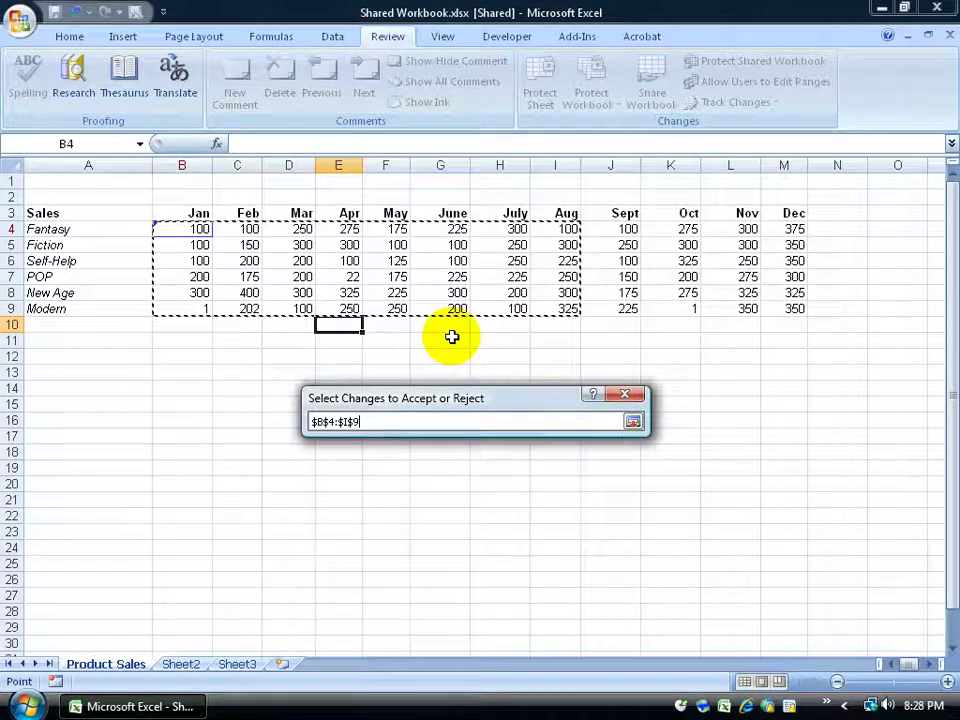
left_click(633, 421)
left_click(333, 492)
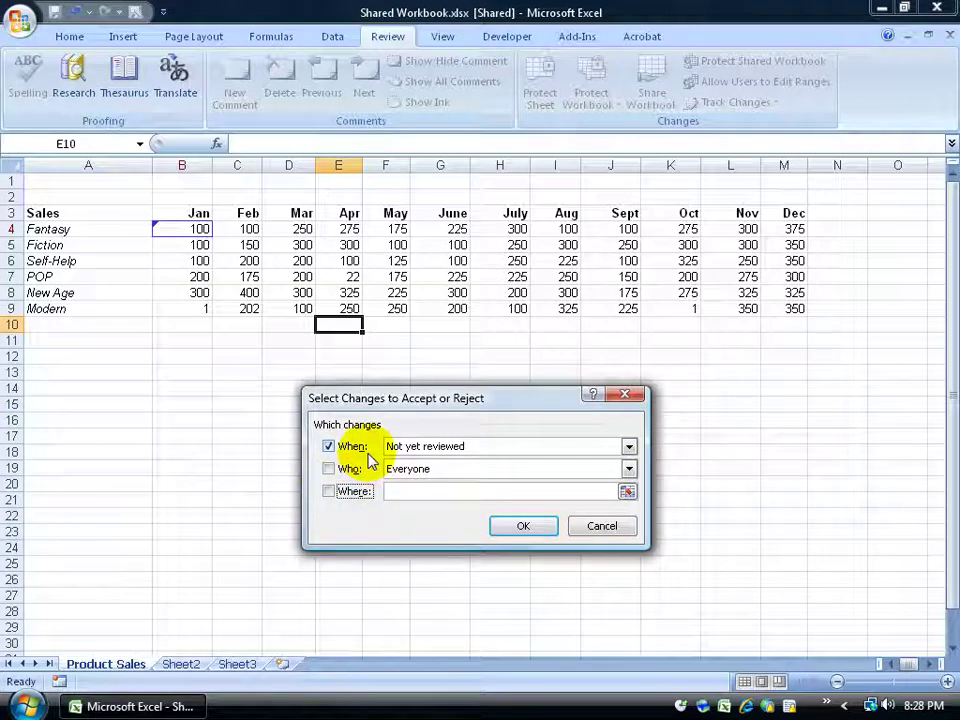
left_click(525, 527)
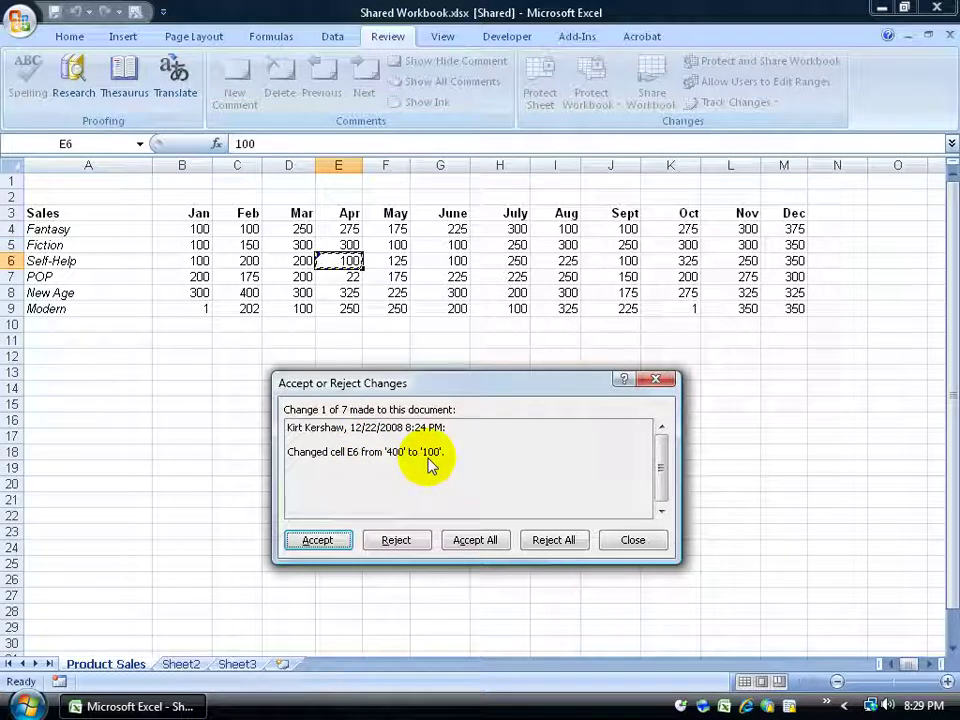
Accept E6's change to 100, keep 22 for E7, then accept all remaining changes
left_click(320, 540)
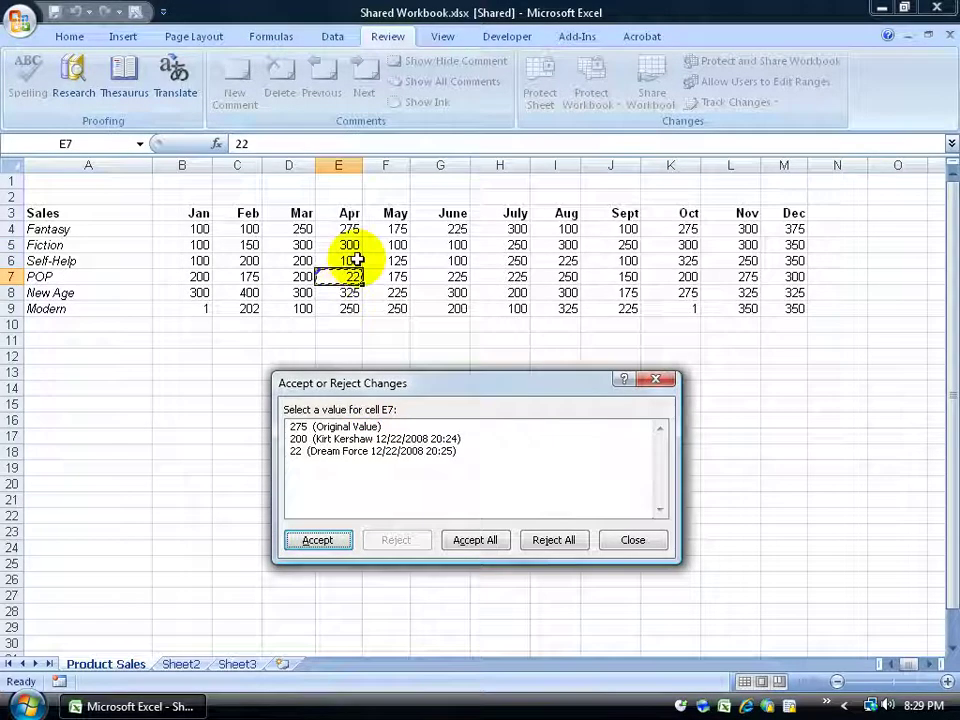
left_click(338, 426)
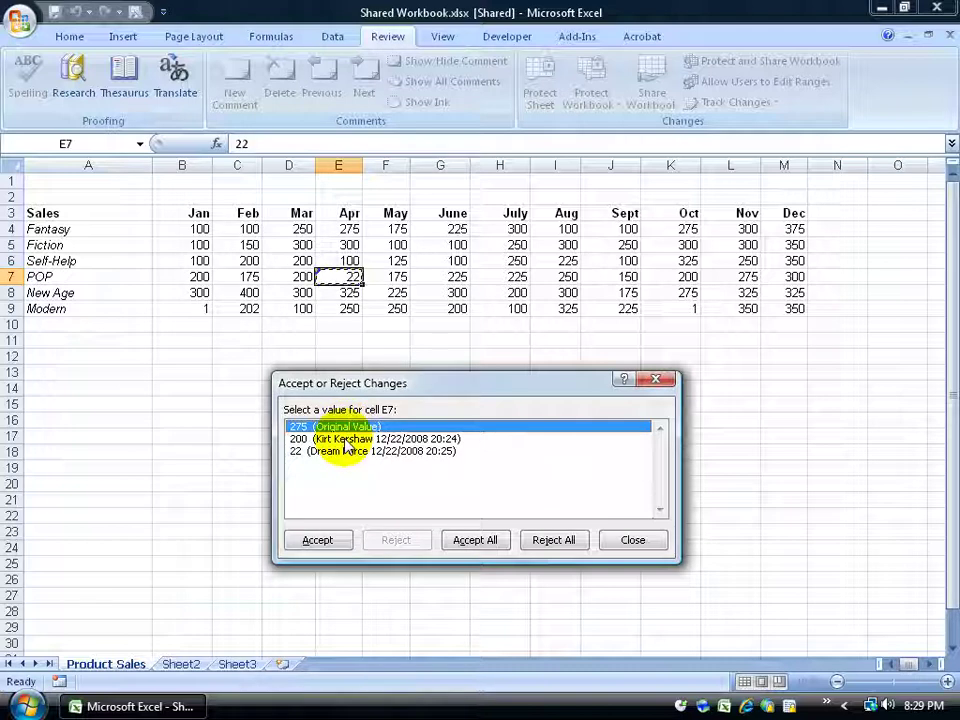
left_click(302, 439)
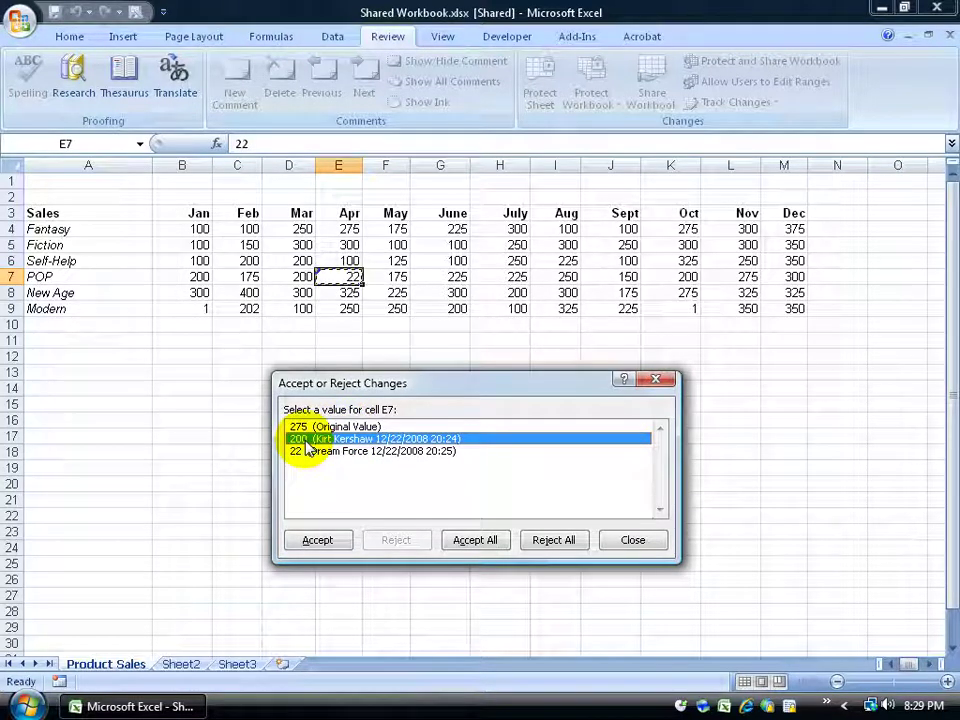
left_click(306, 452)
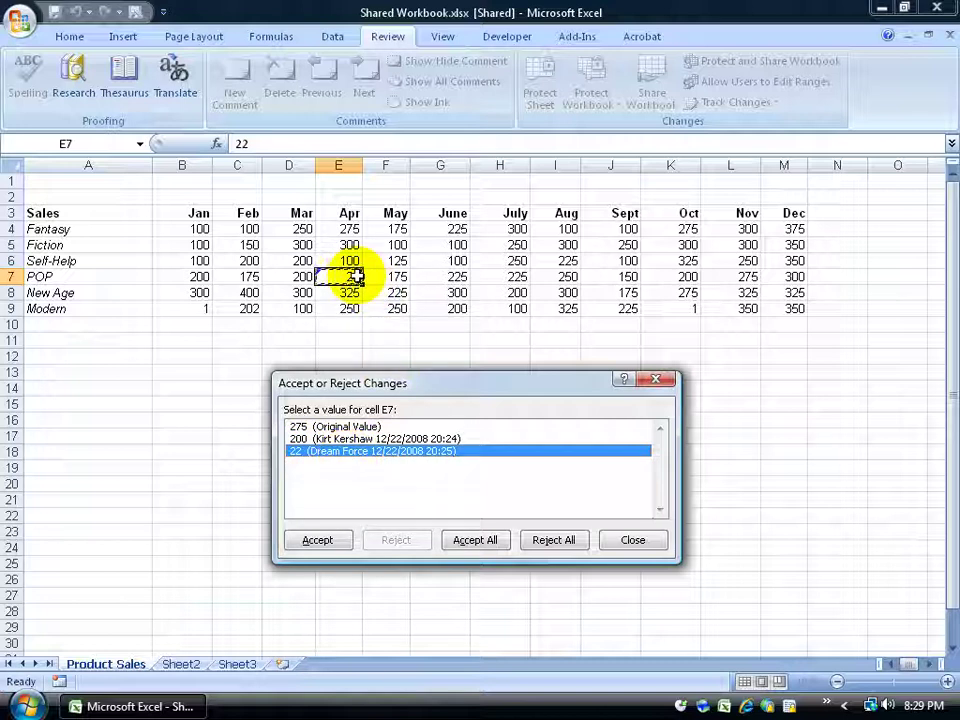
left_click(325, 426)
left_click(347, 440)
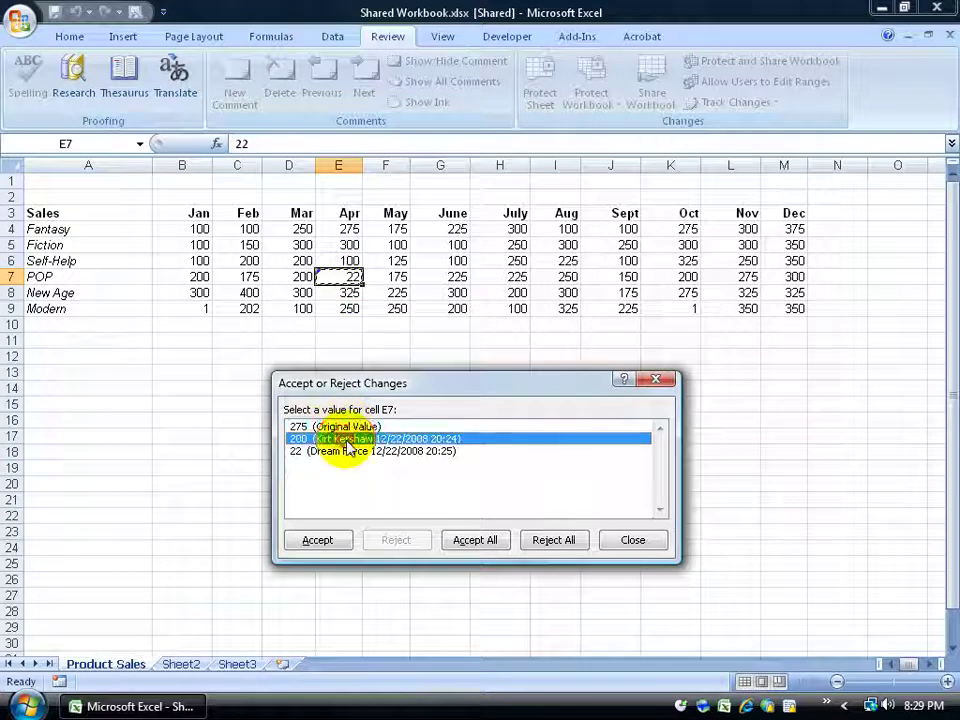
left_click(343, 452)
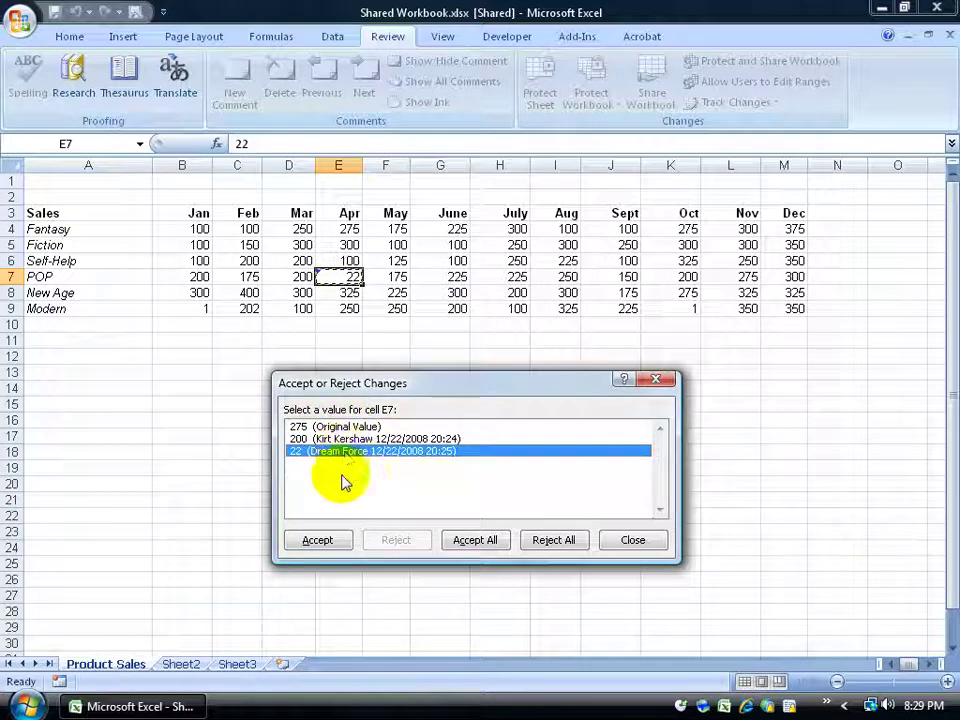
left_click(317, 540)
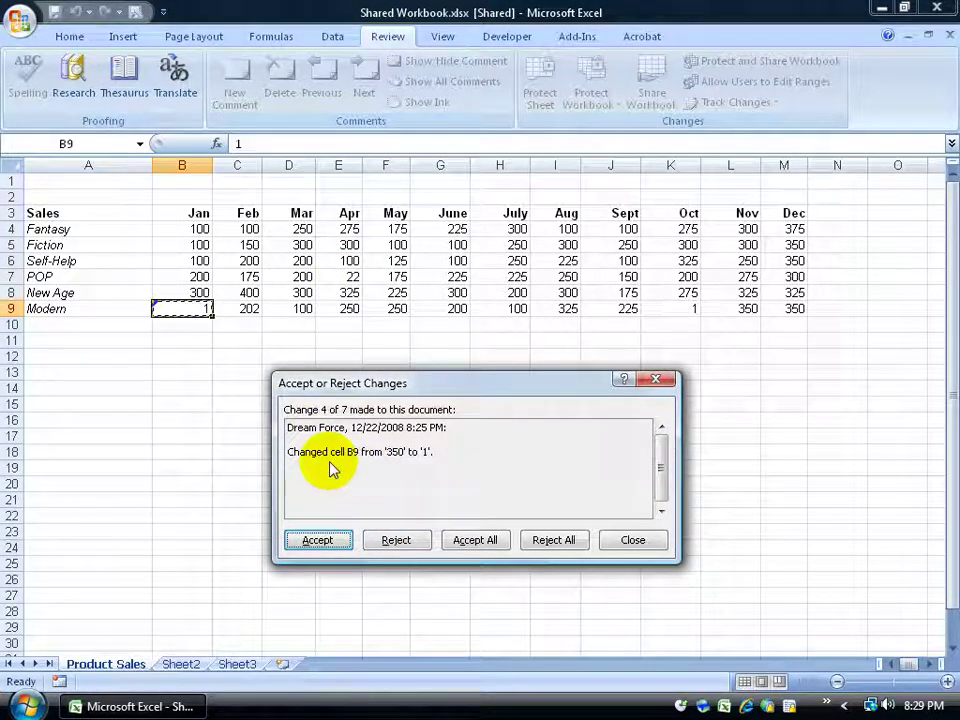
left_click(476, 540)
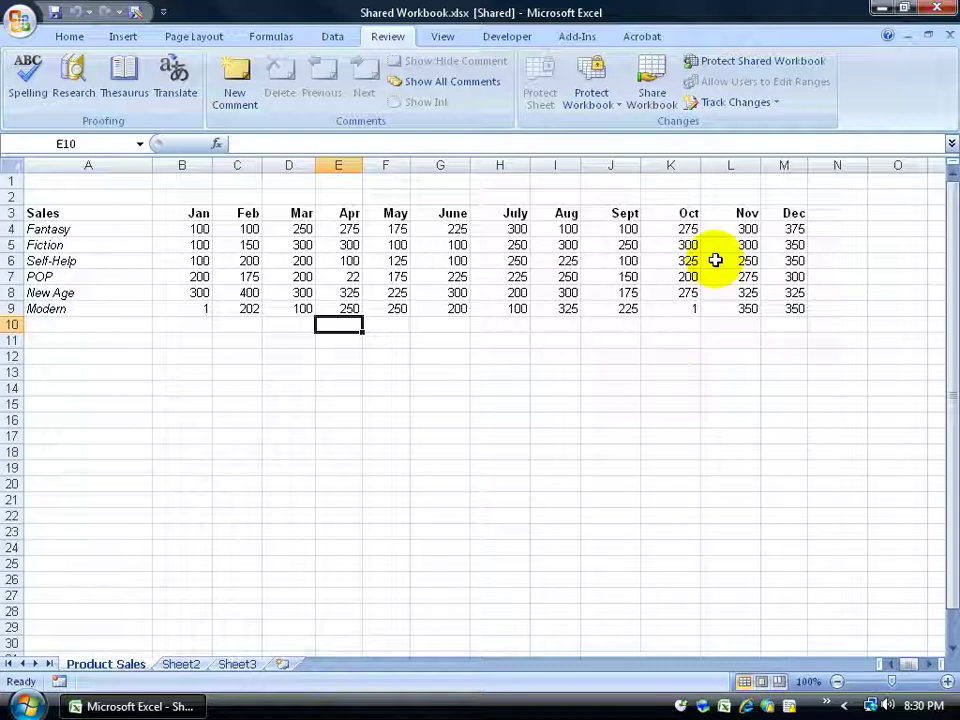
left_click(772, 108)
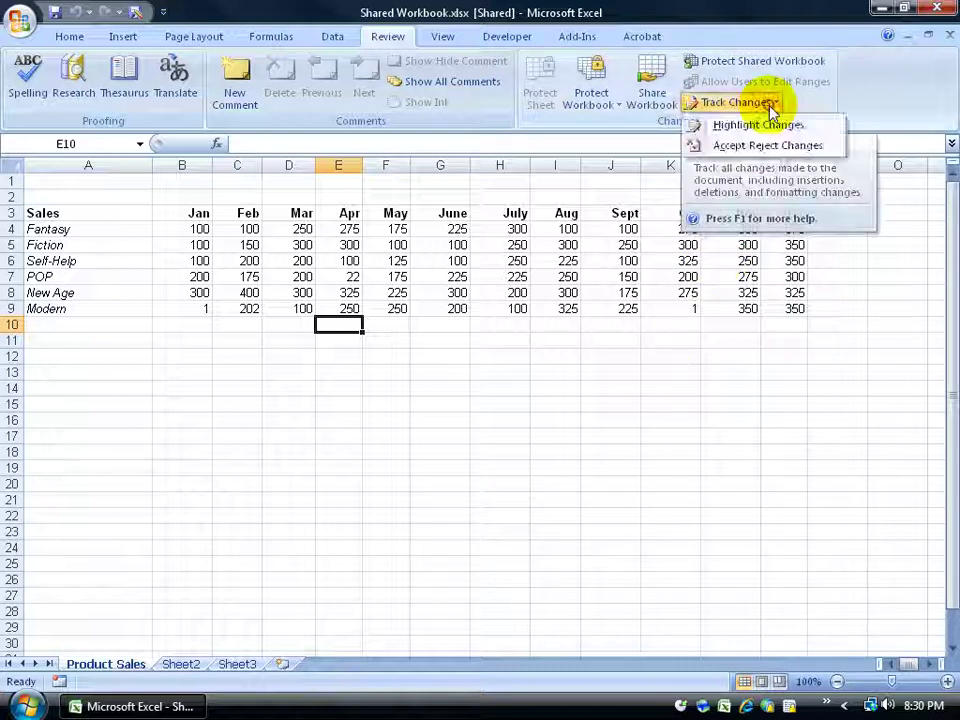
left_click(818, 106)
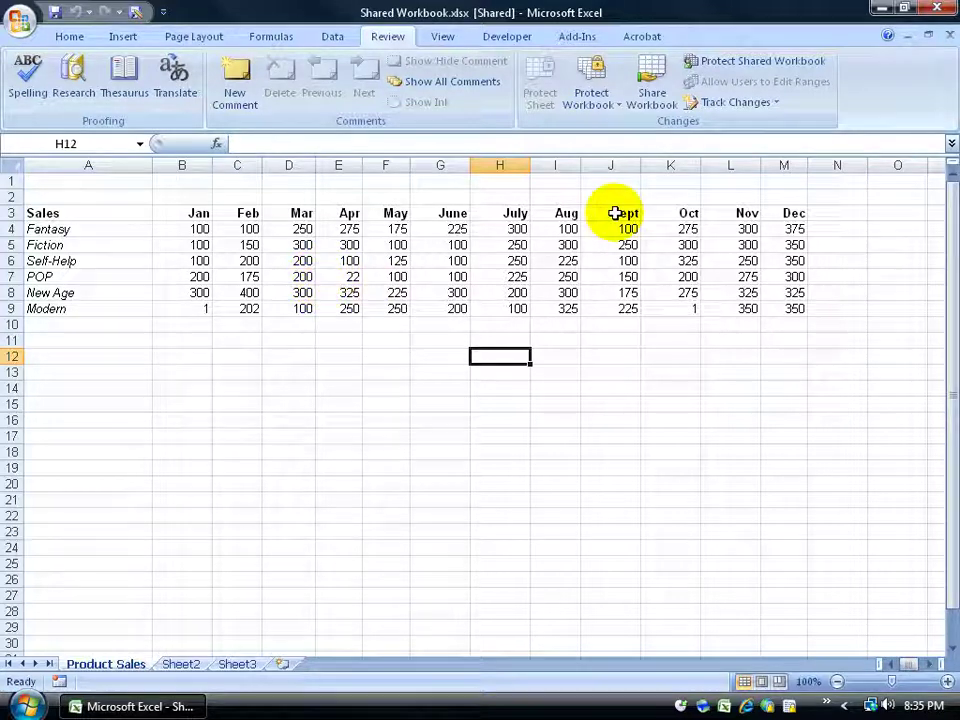
left_click(778, 104)
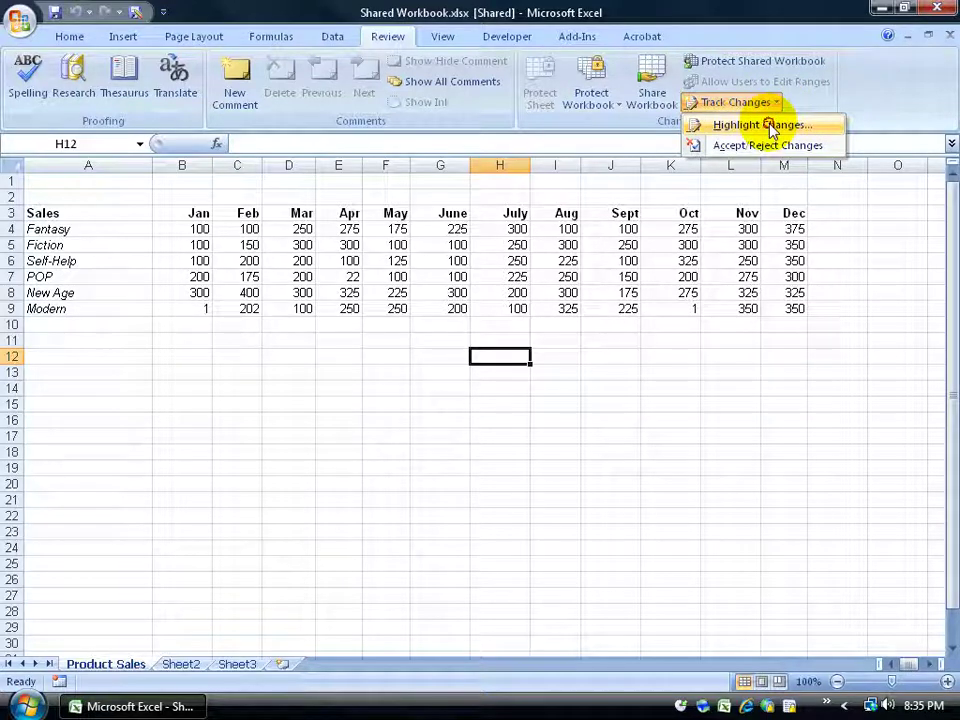
left_click(765, 125)
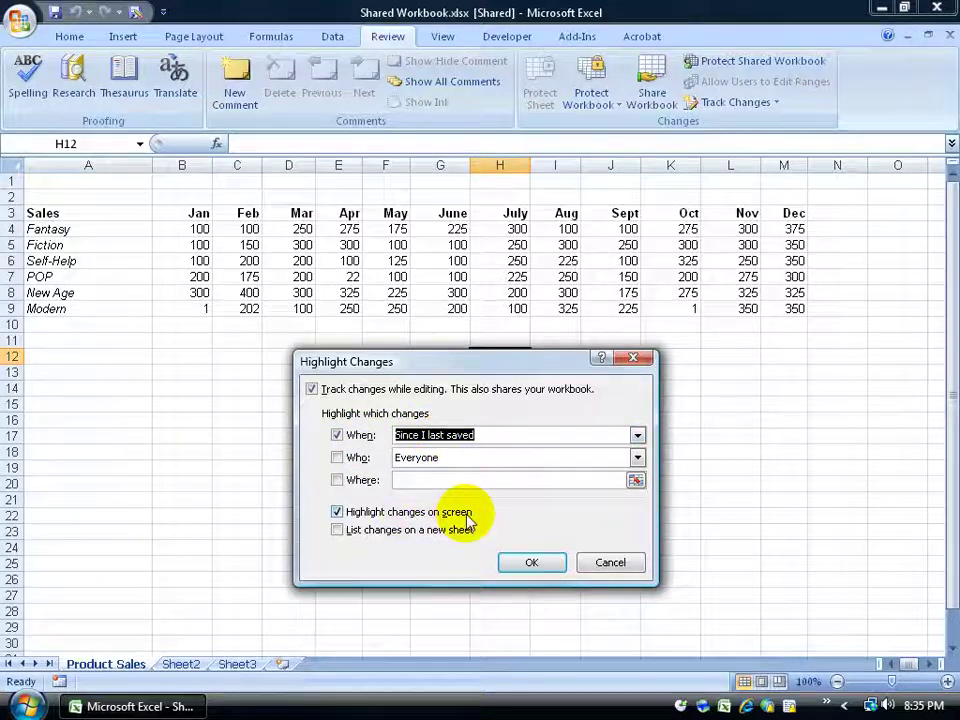
left_click(510, 561)
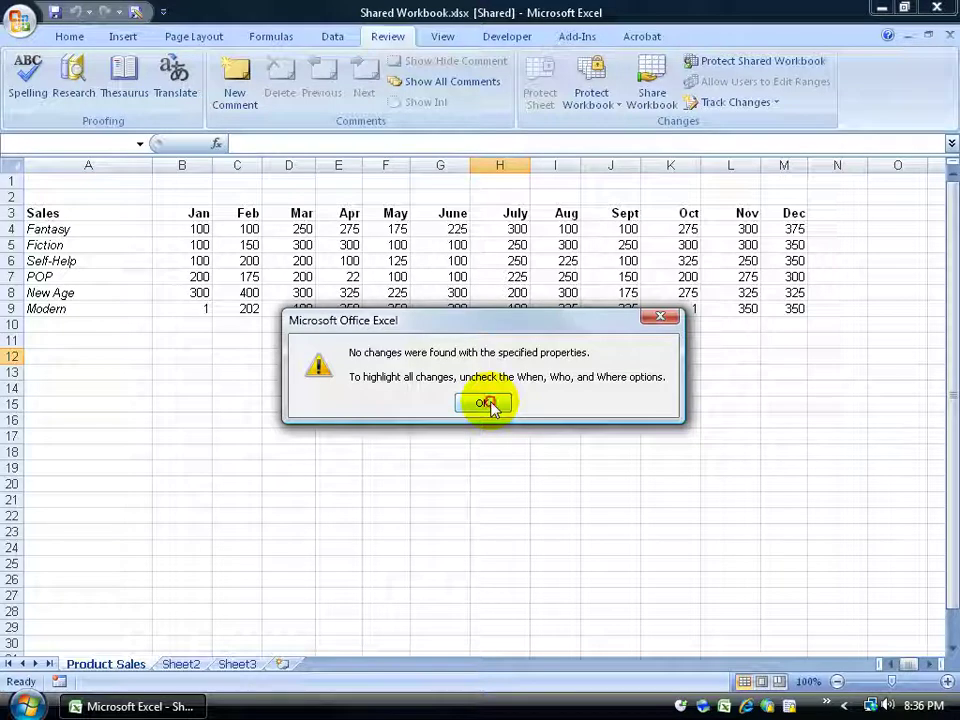
left_click(489, 402)
left_click(352, 276)
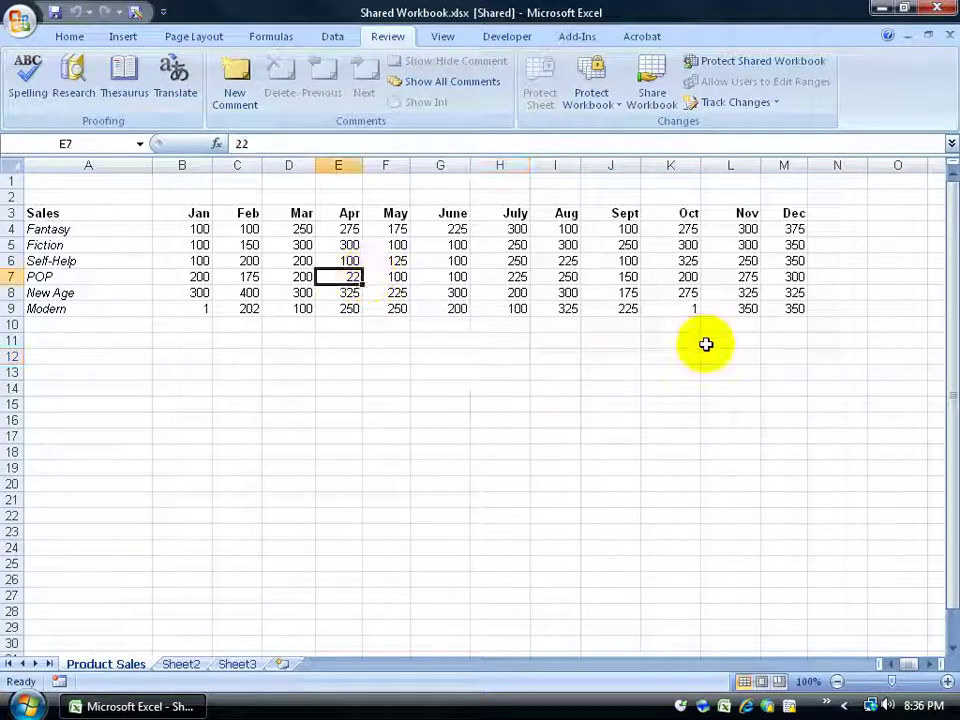
Enter 300 as the new value in cell E7
type("300")
key("Return")
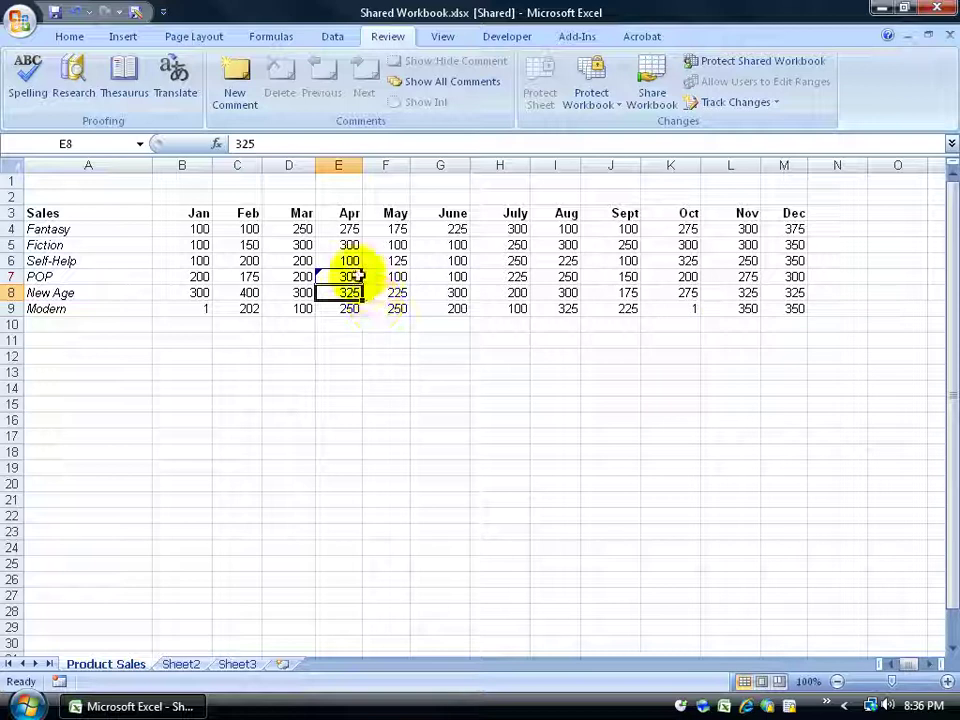
mouse_move(357, 276)
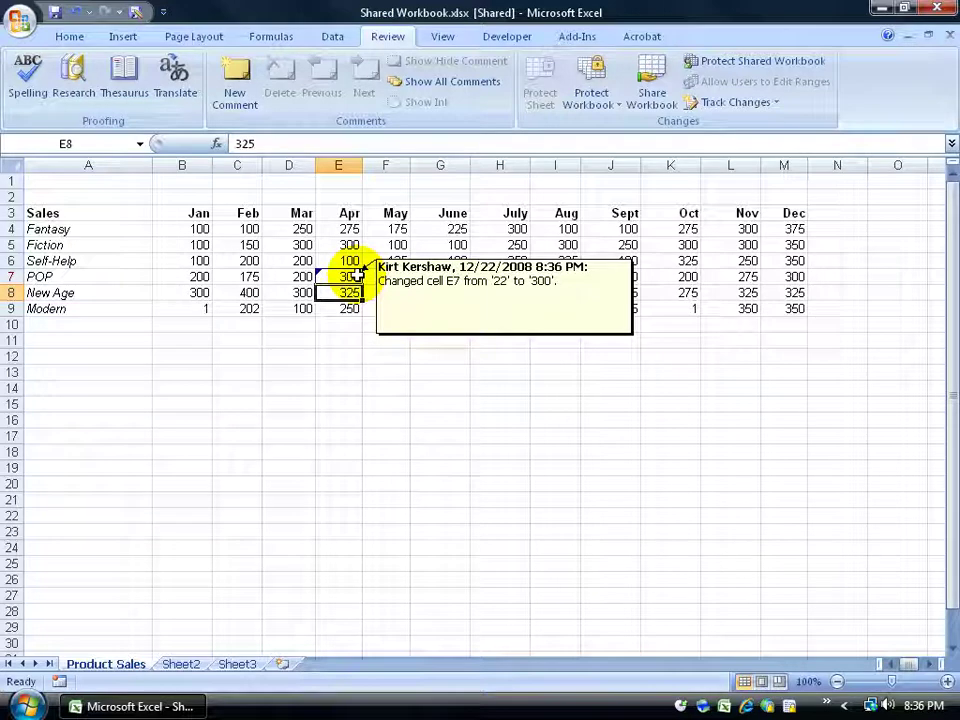
left_click(398, 292)
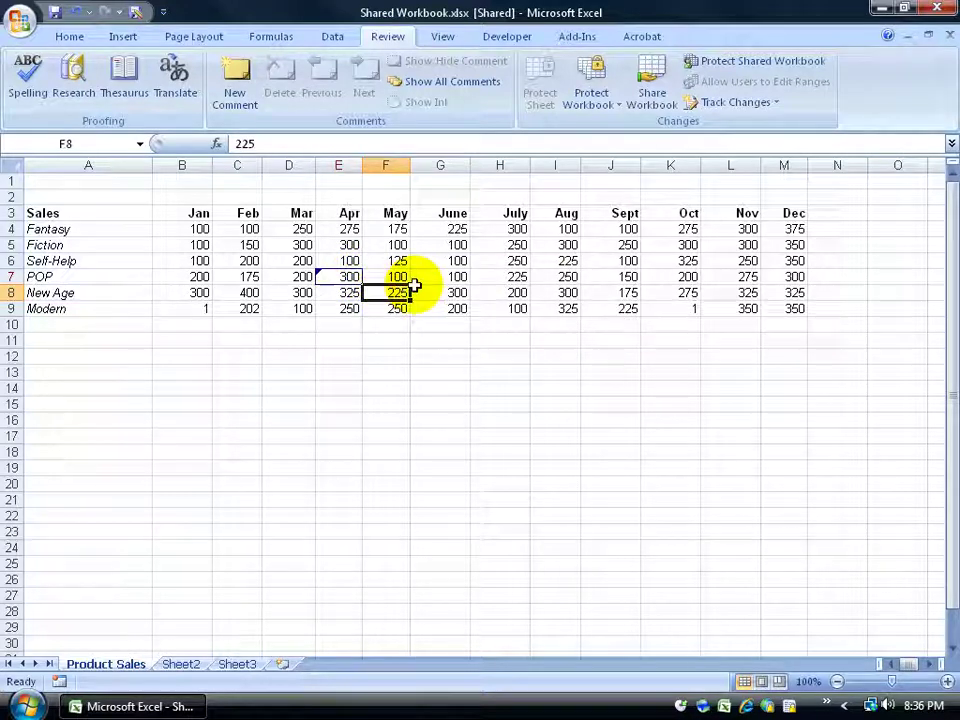
Change I6 from 225 to 100 and save the shared workbook
left_click(550, 261)
type("100")
key("Return")
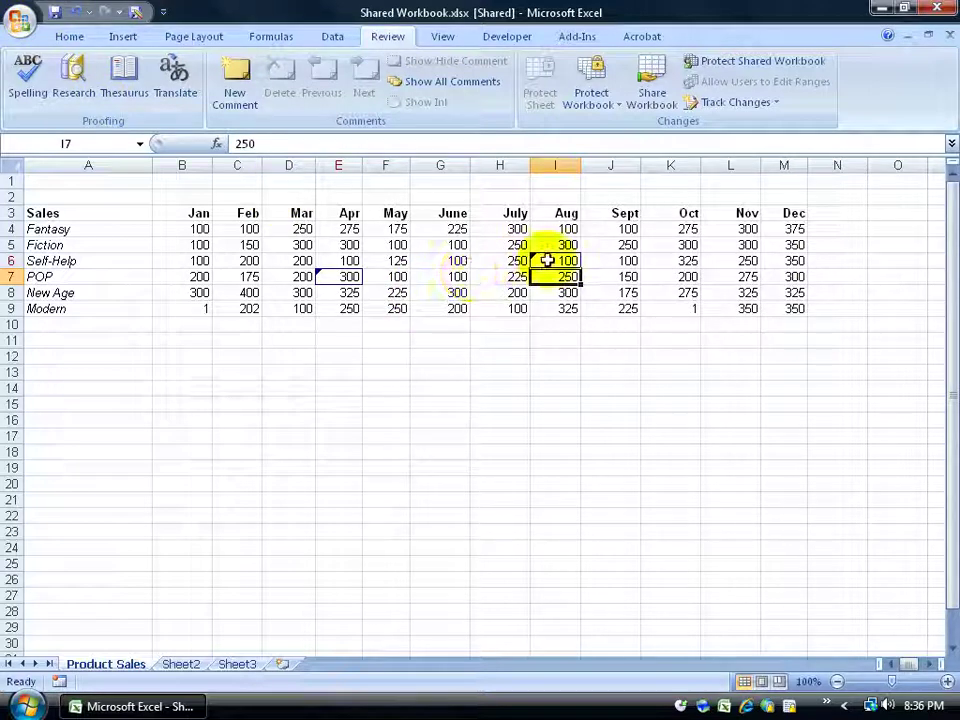
mouse_move(548, 260)
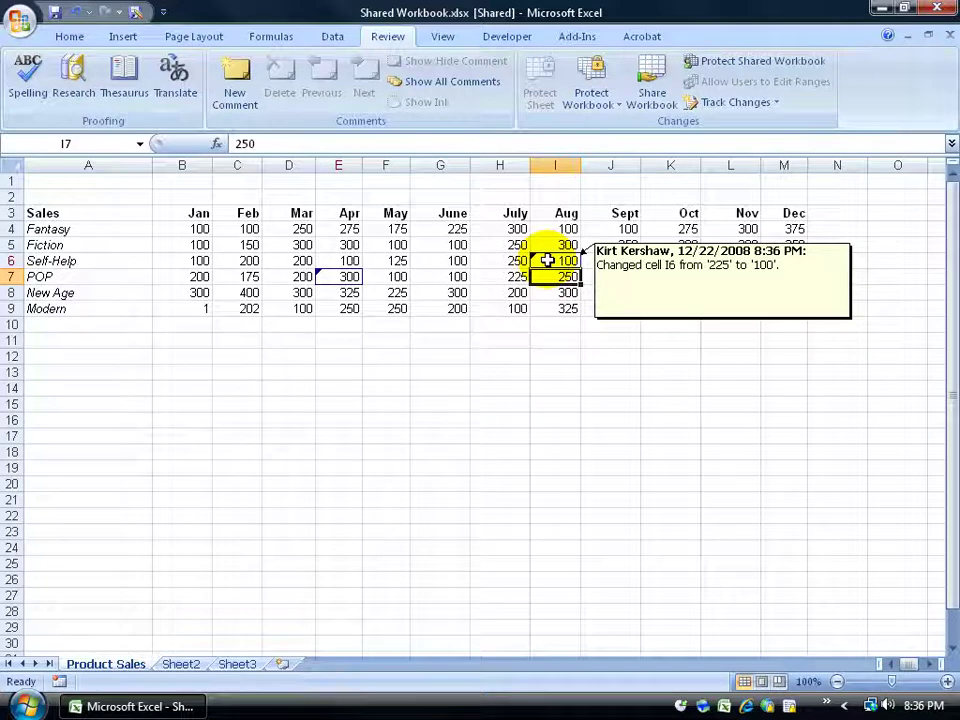
left_click(434, 306)
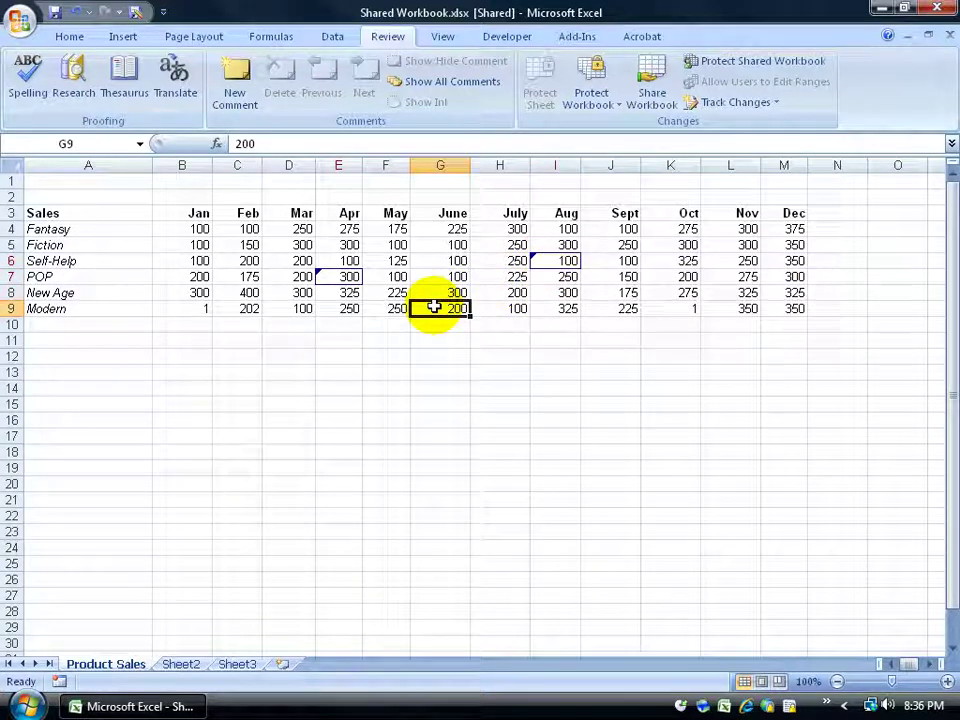
left_click(55, 13)
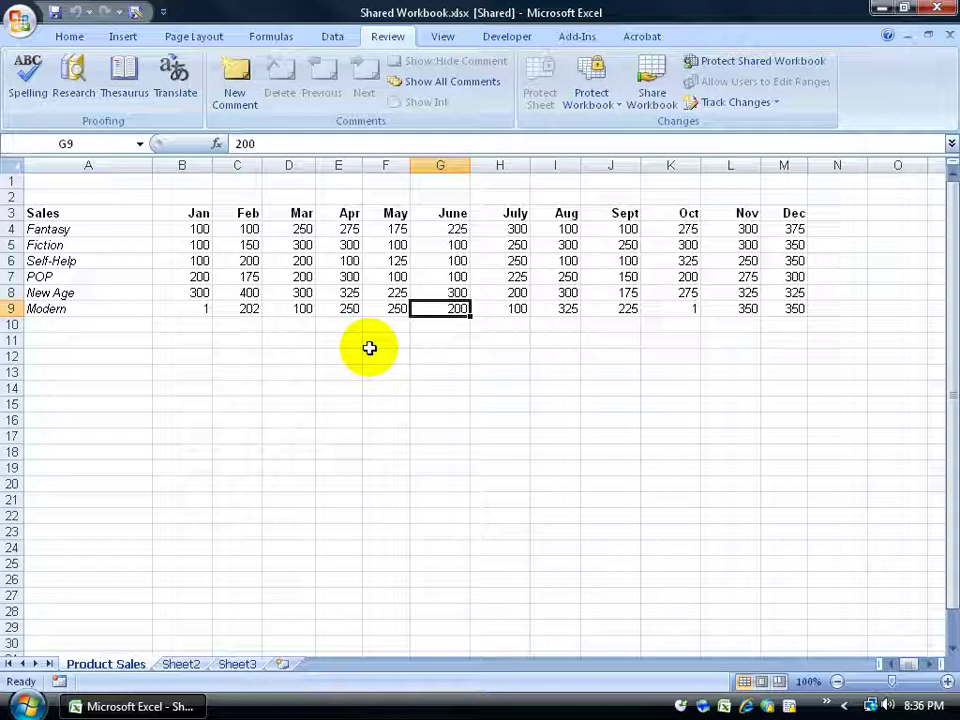
Save again and accept the merged edit from another user, making B4 show 2
left_click(776, 102)
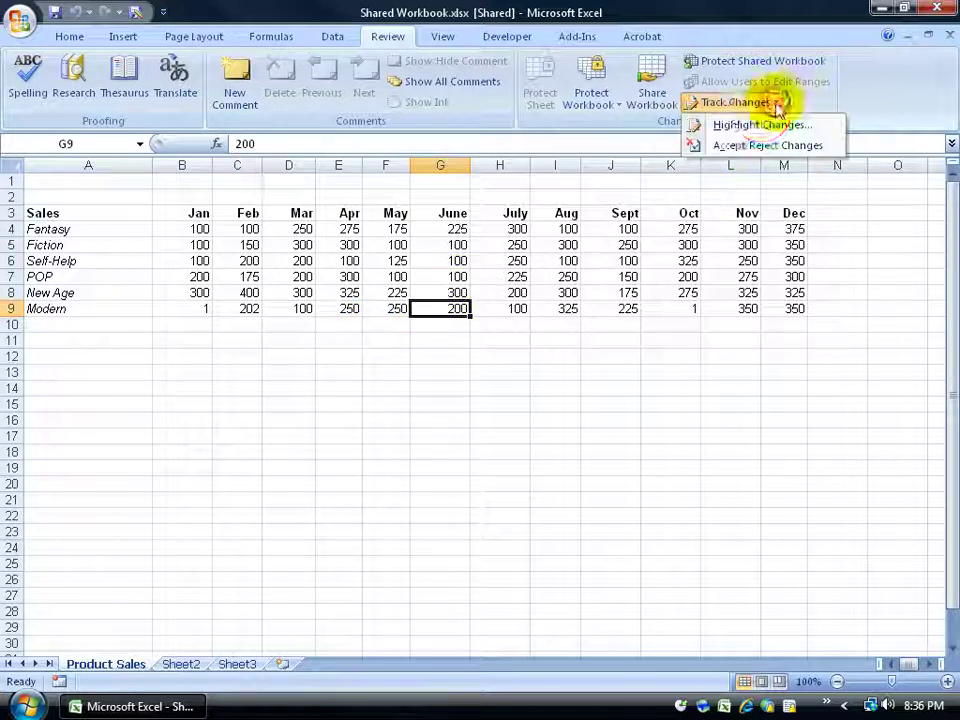
left_click(834, 100)
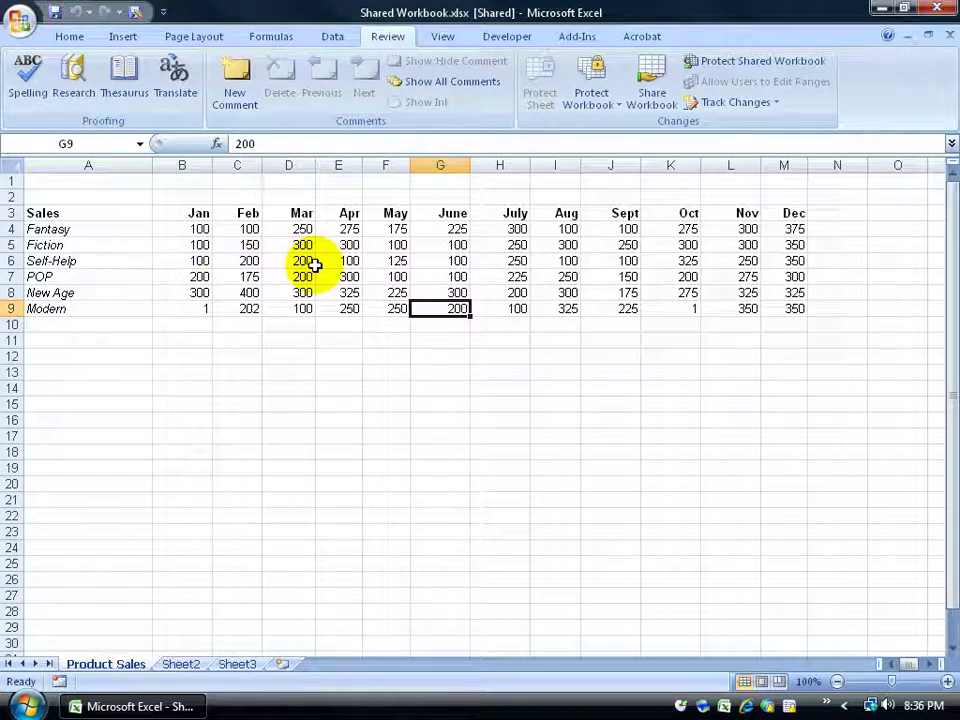
left_click(198, 233)
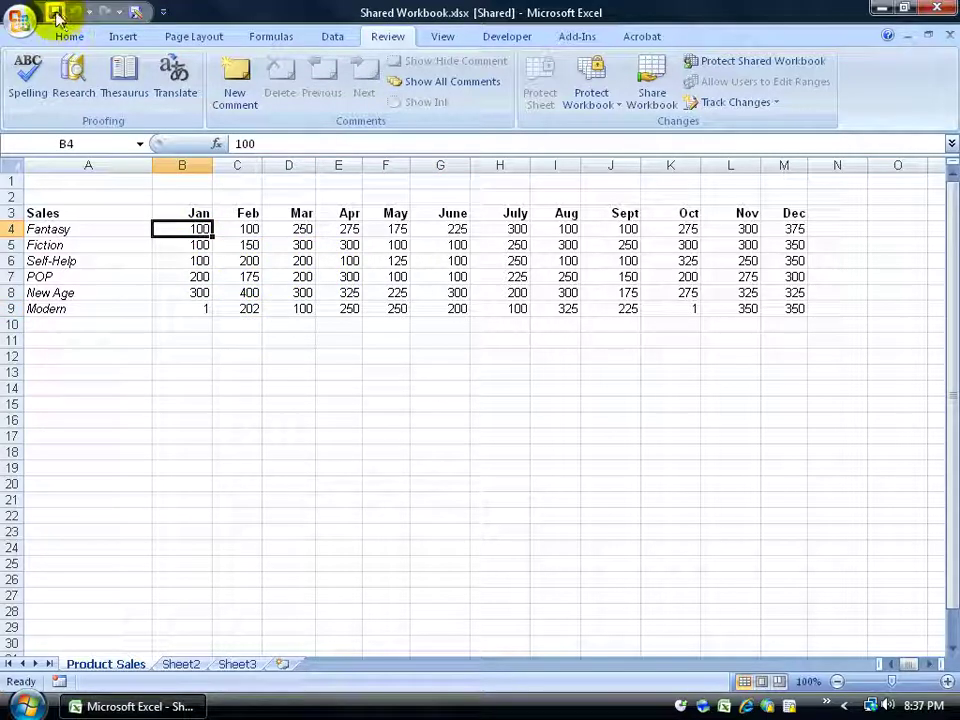
left_click(55, 15)
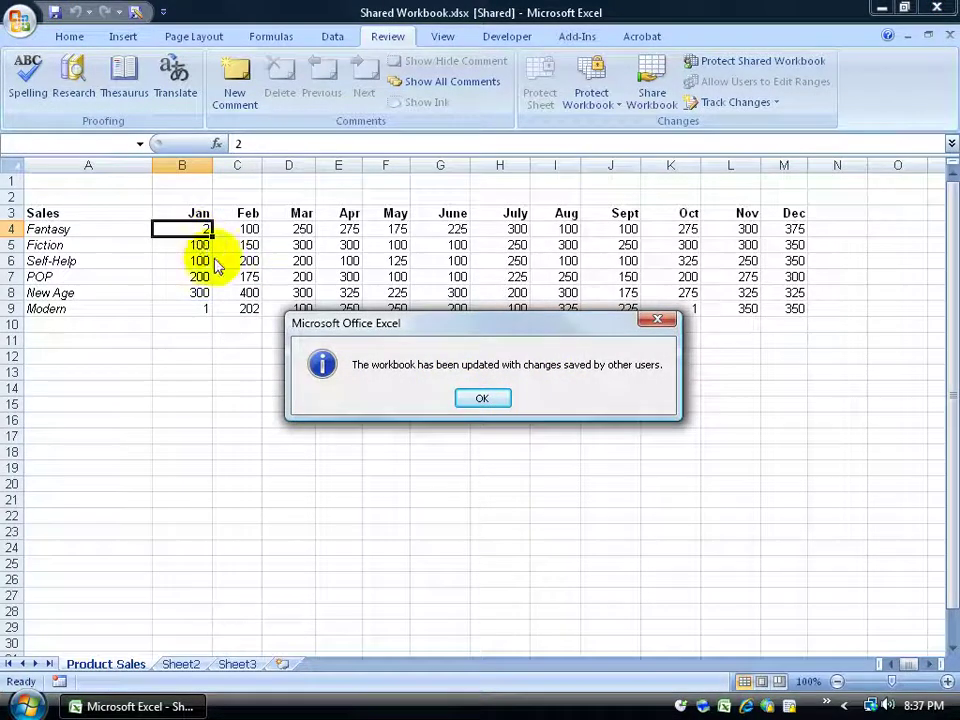
left_click(482, 398)
left_click(305, 310)
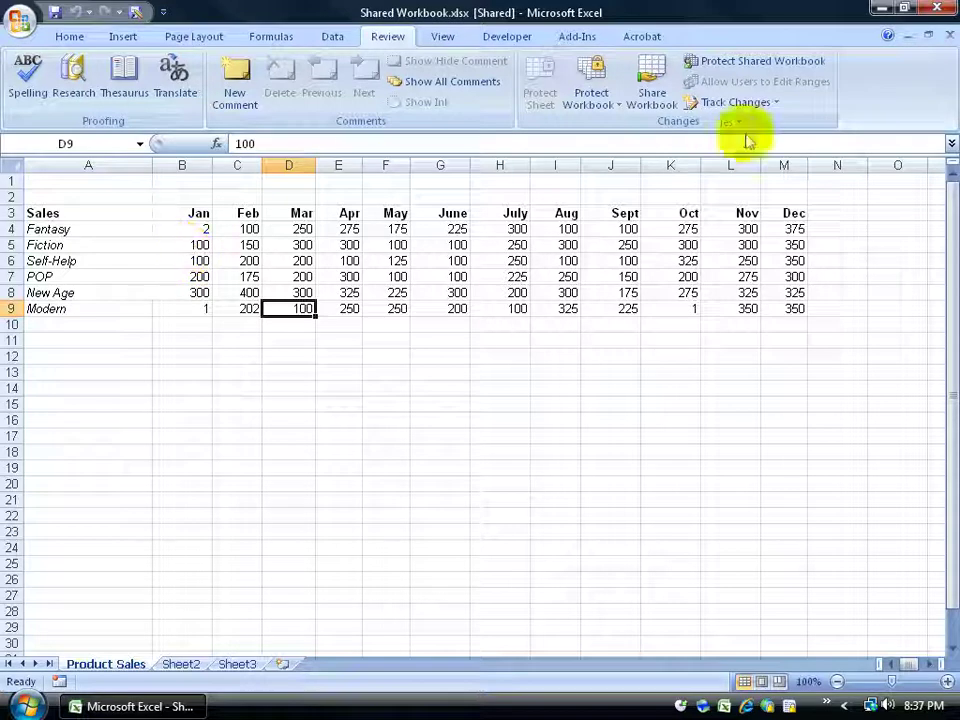
Accept E7's 300, then reject the I6 and B4 changes to restore 225 and 100
left_click(776, 104)
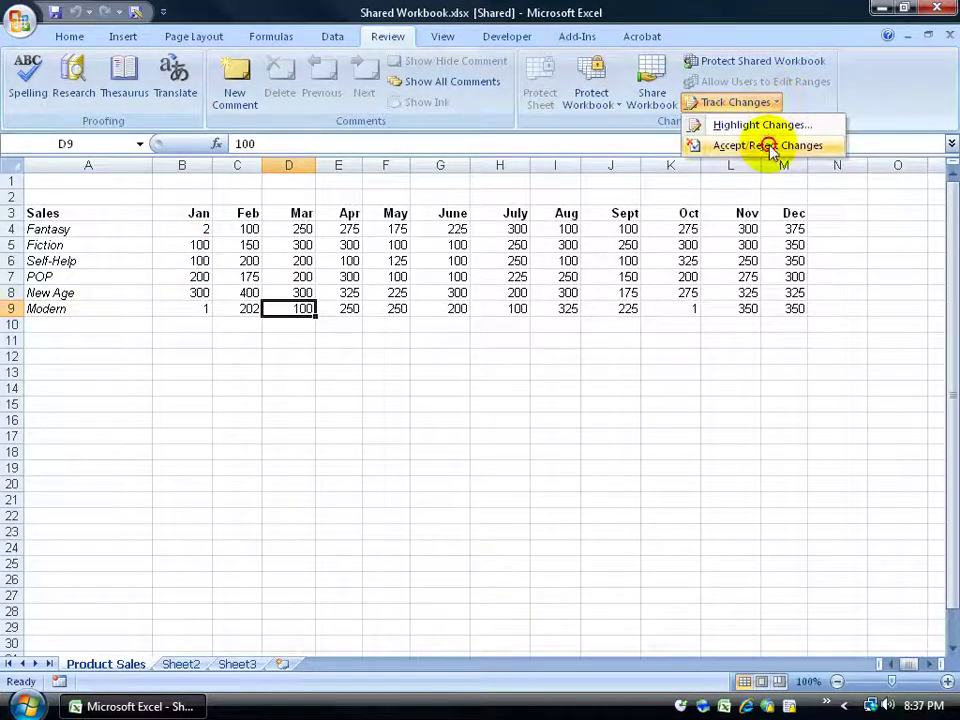
left_click(775, 146)
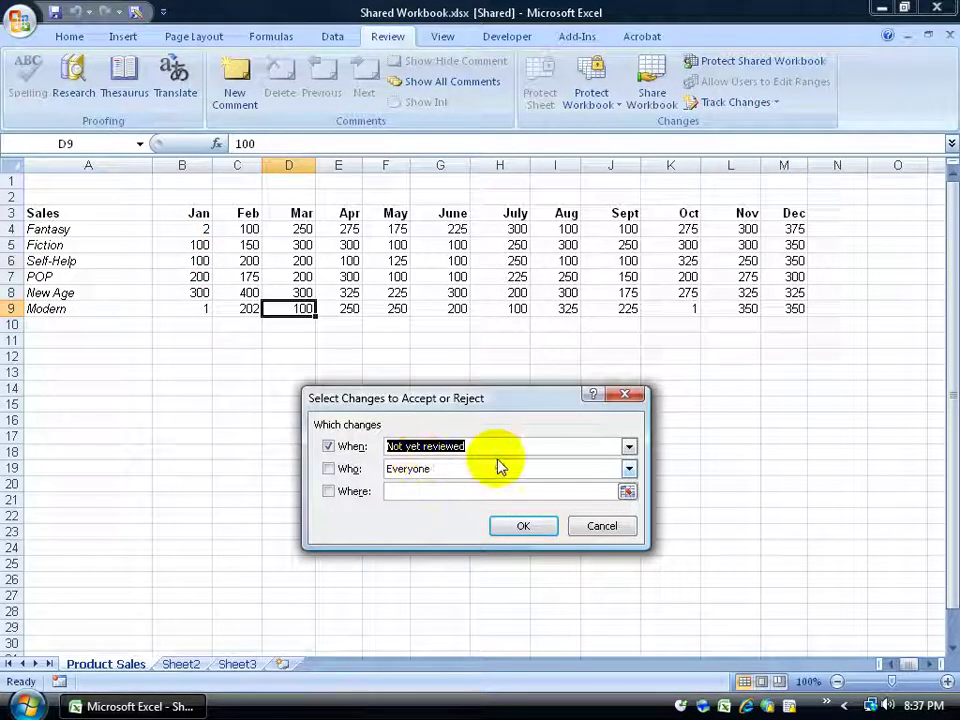
left_click(522, 527)
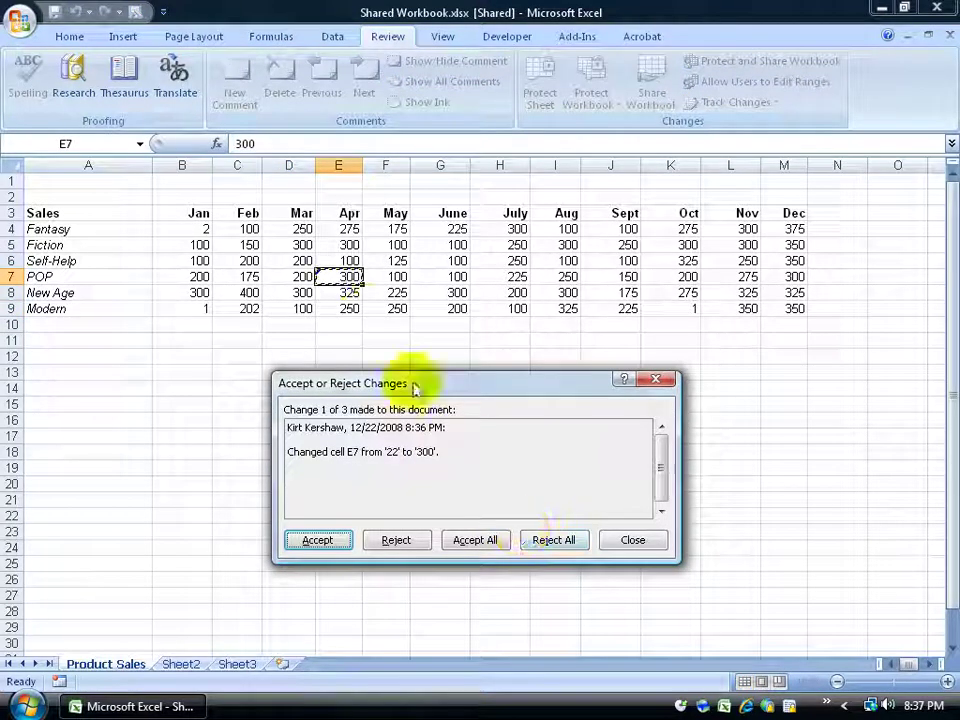
left_click(334, 538)
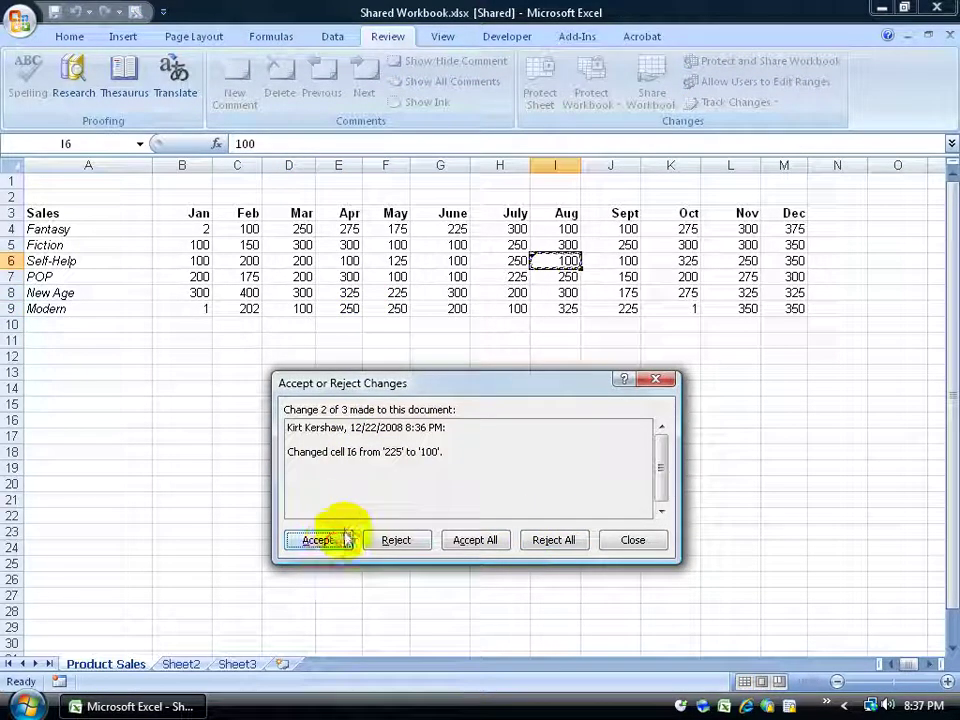
left_click(390, 542)
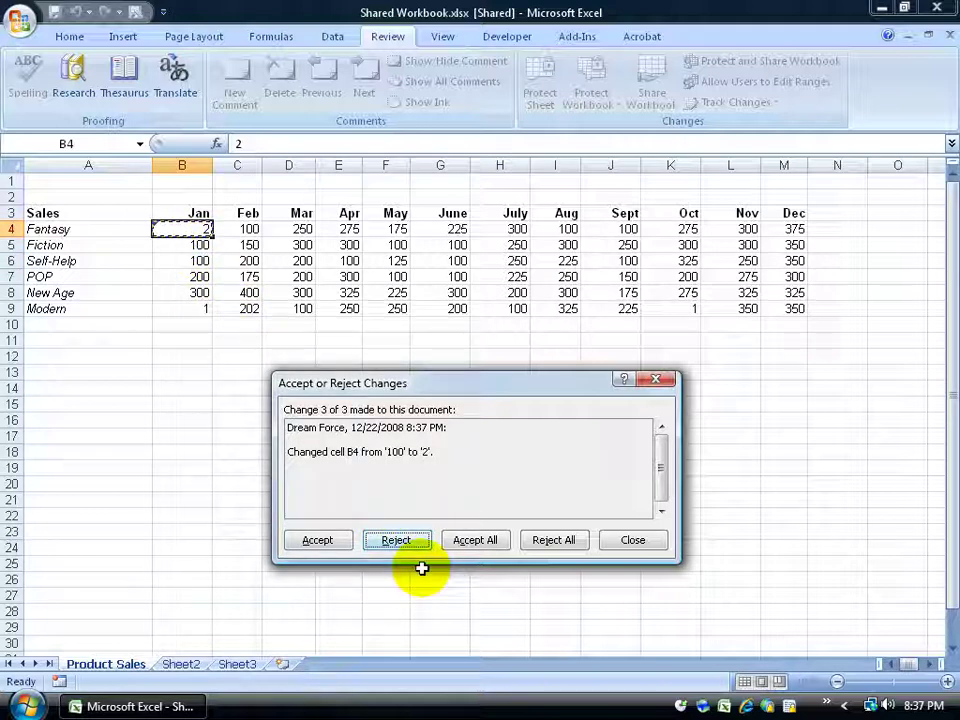
left_click(400, 538)
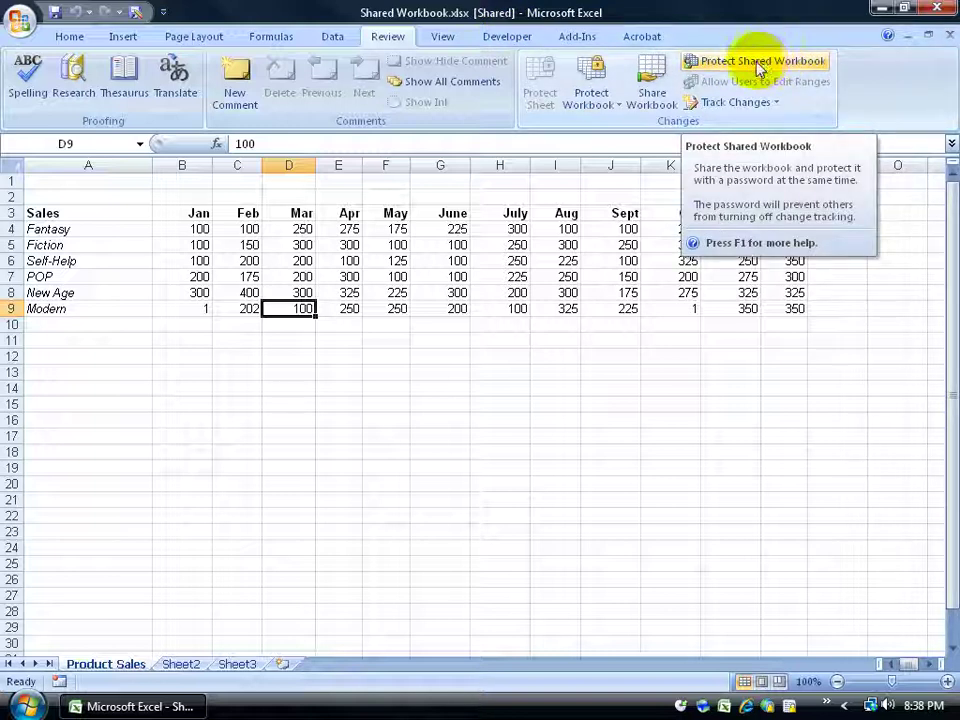
left_click(742, 102)
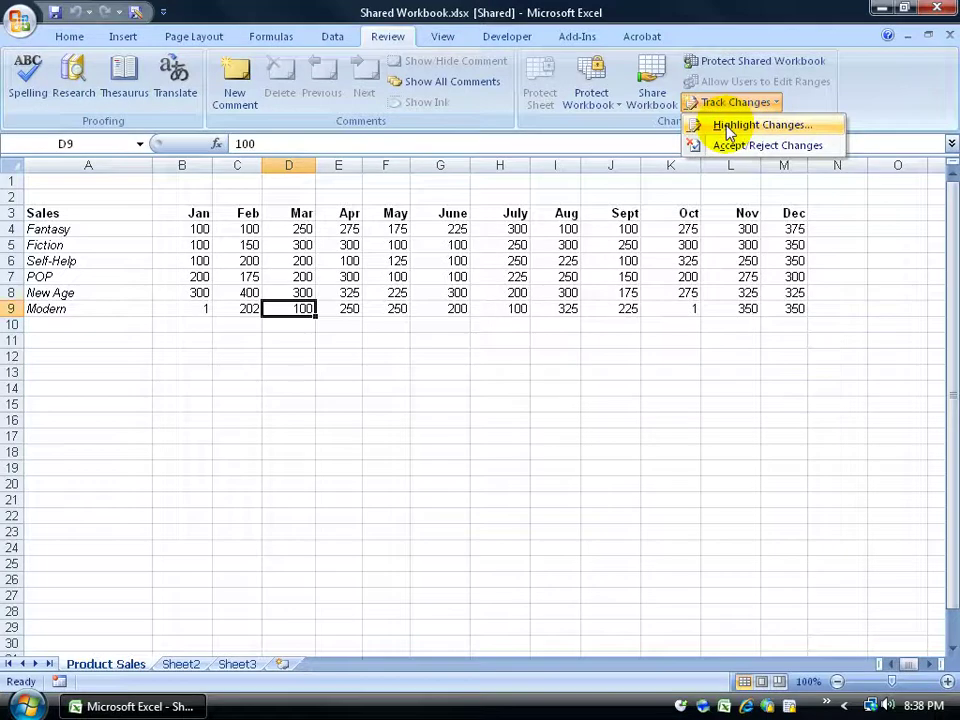
left_click(725, 125)
left_click(313, 389)
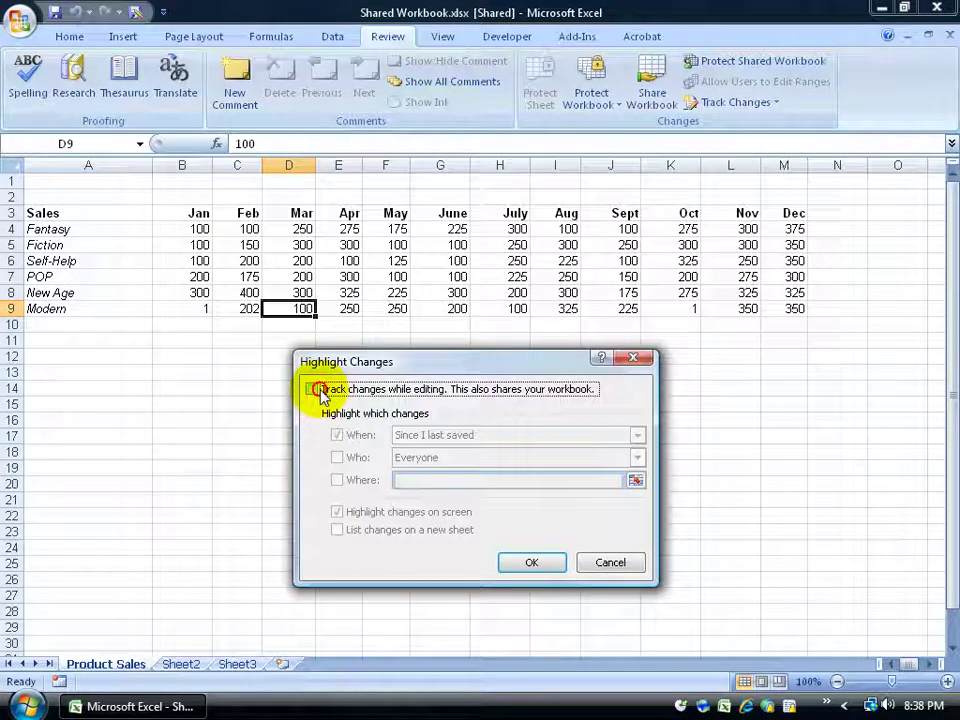
left_click(611, 563)
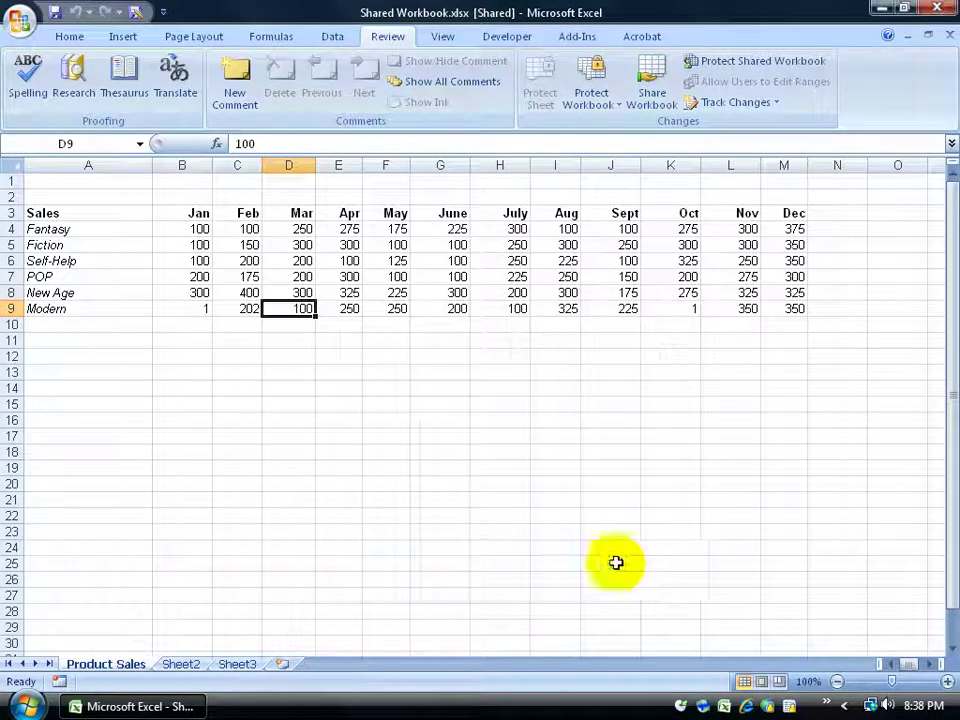
left_click(652, 88)
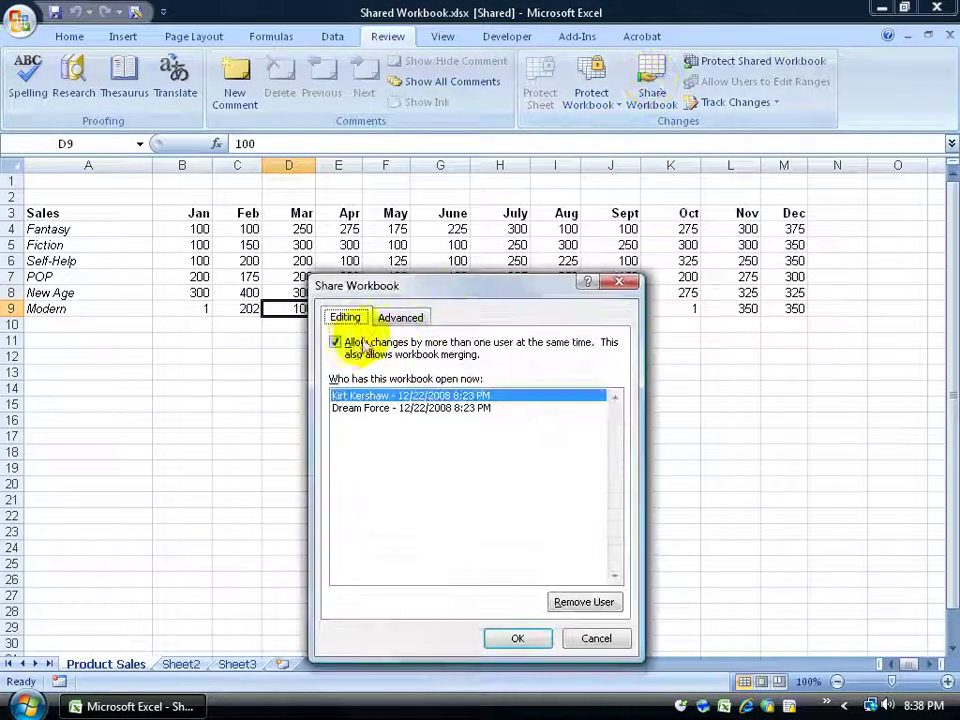
left_click(336, 342)
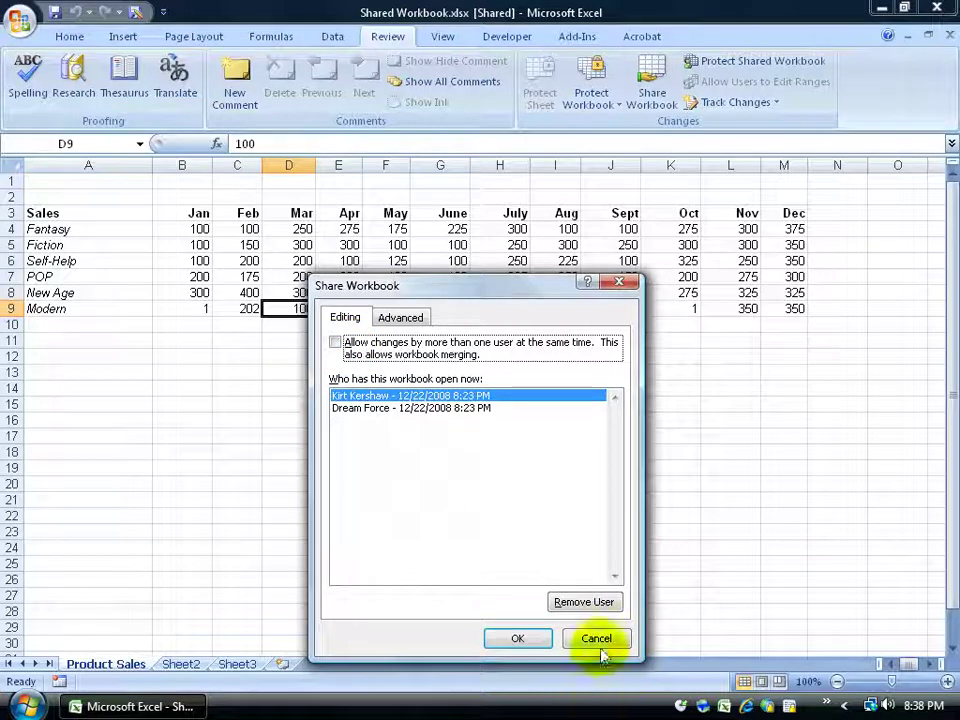
left_click(596, 638)
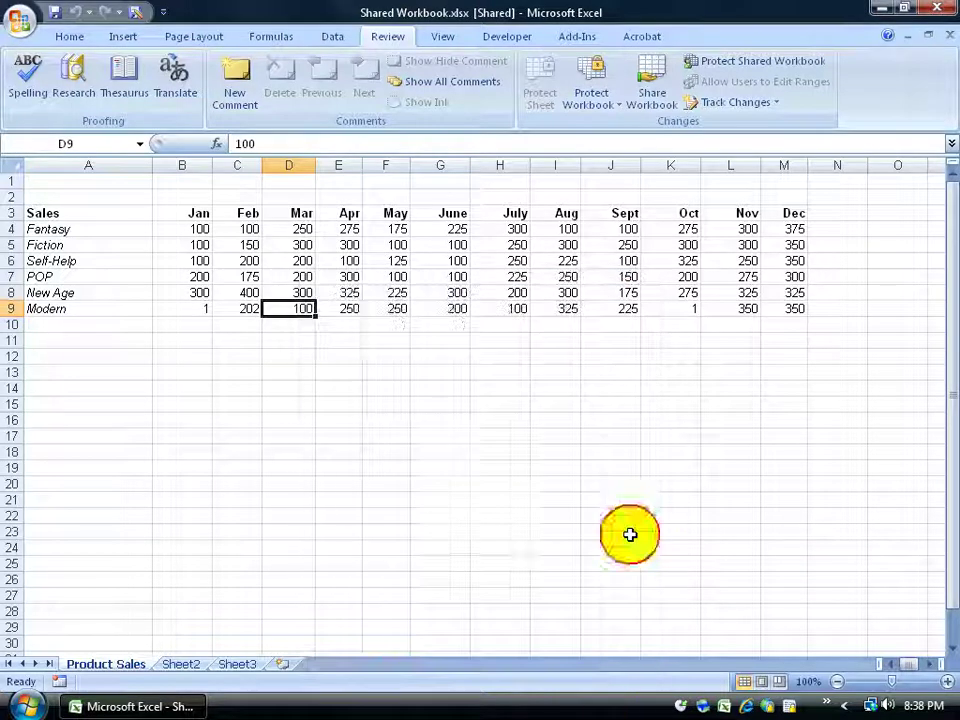
Look at Protect Shared Workbook without applying it, then view the two users in Share Workbook
left_click(789, 62)
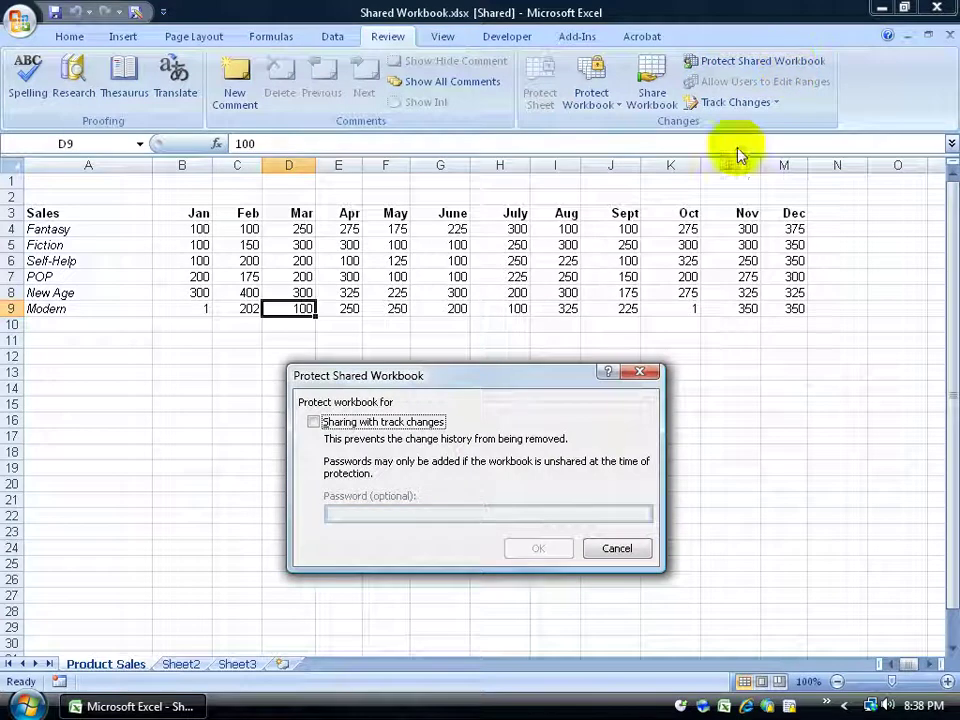
left_click(315, 423)
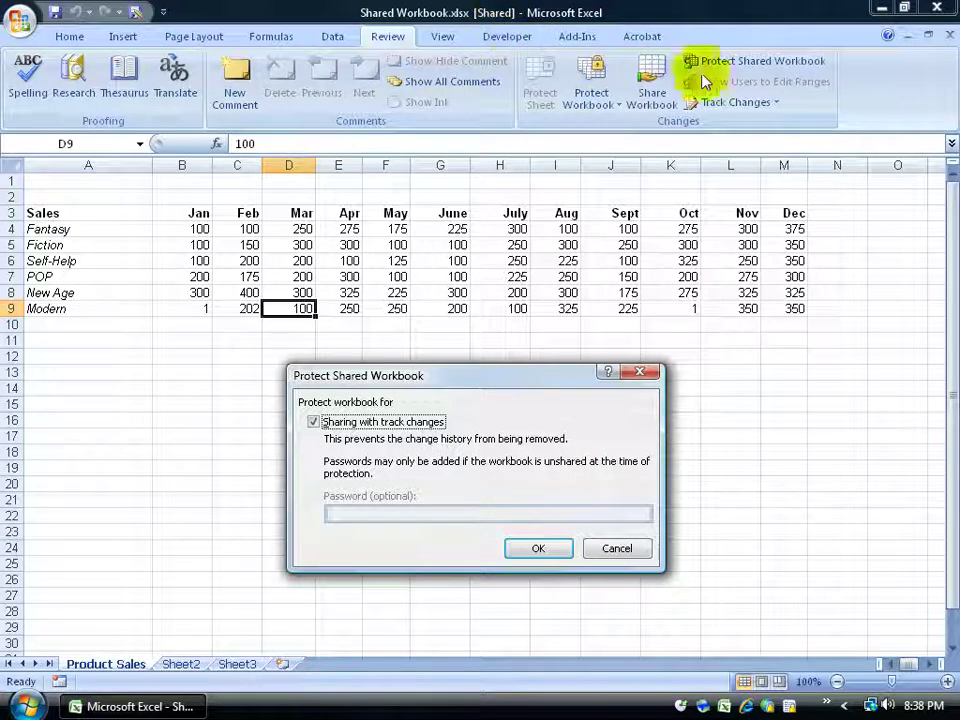
left_click(619, 548)
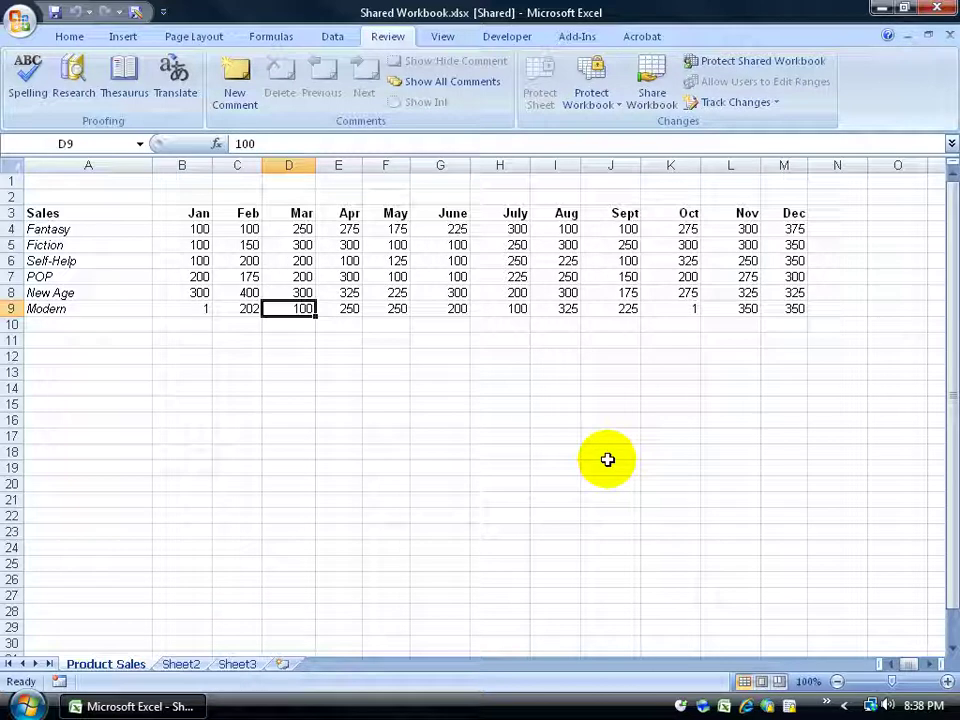
left_click(652, 95)
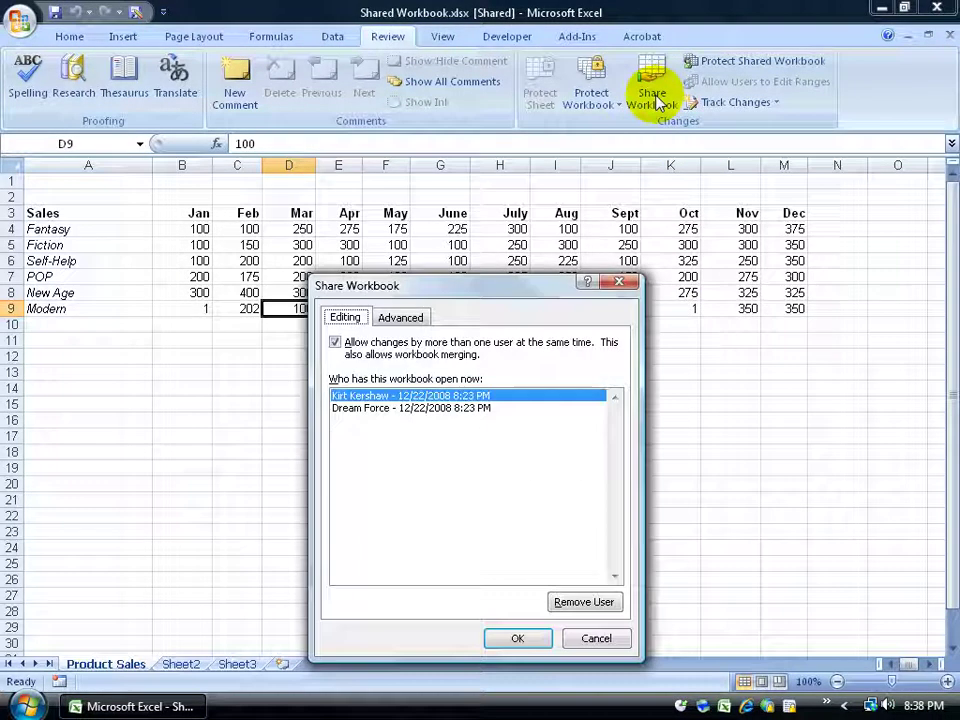
Remove the second user from the shared workbook
left_click(450, 409)
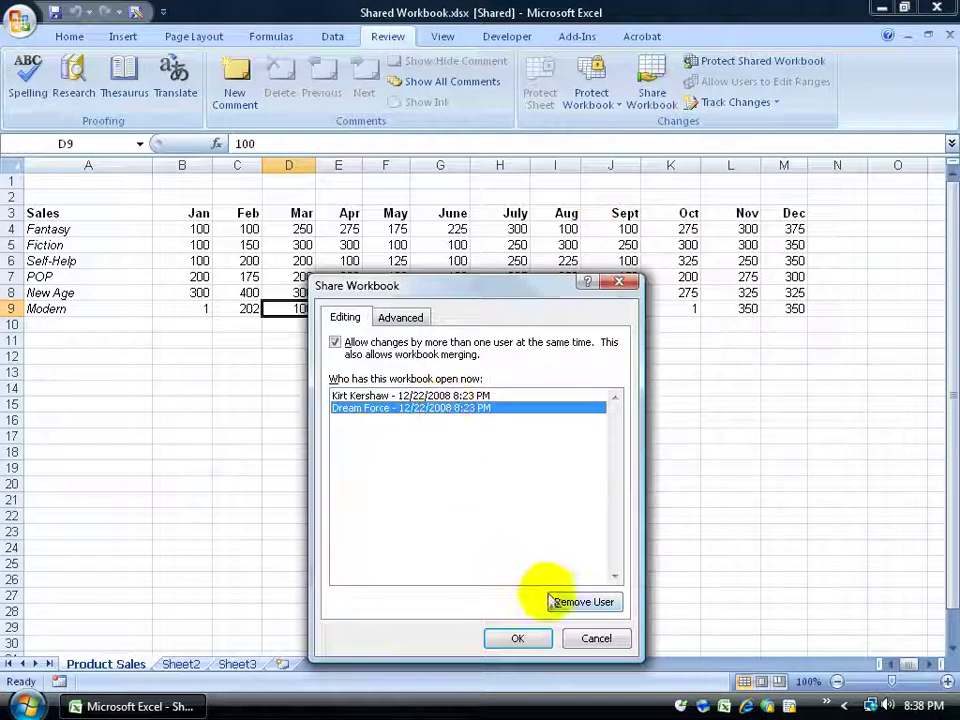
left_click(580, 602)
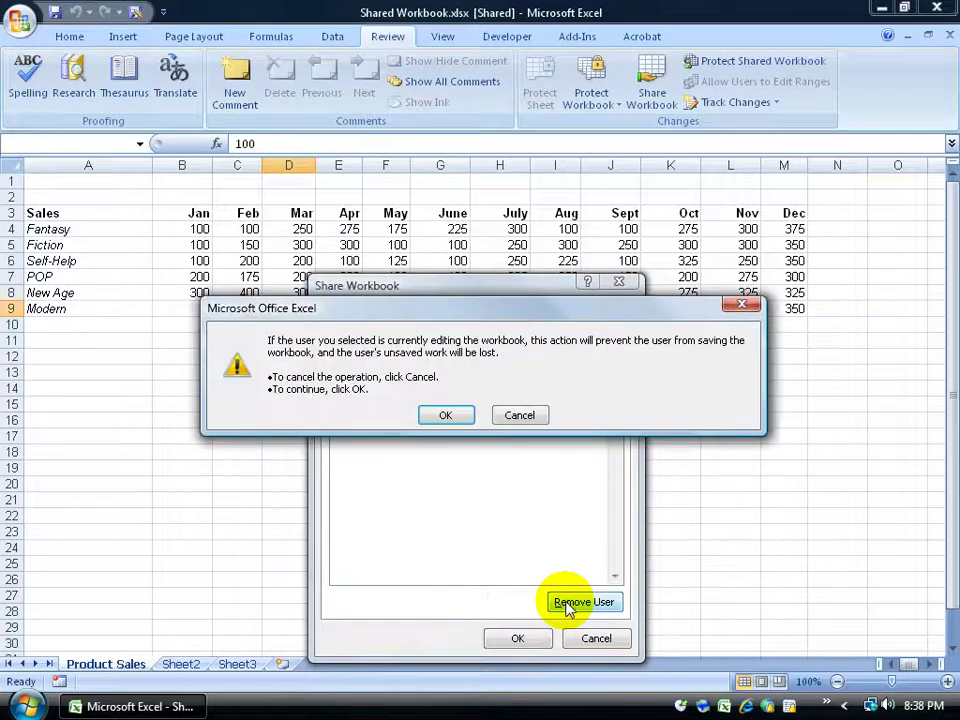
left_click(445, 415)
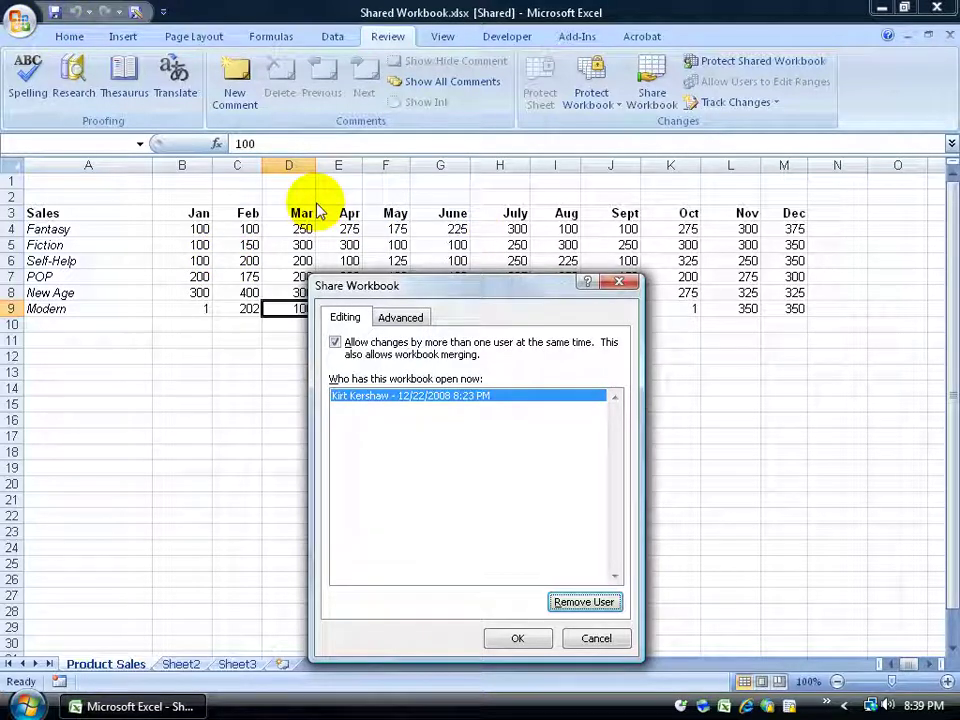
Turn off editing by more than one user and confirm unsharing the workbook
left_click(335, 342)
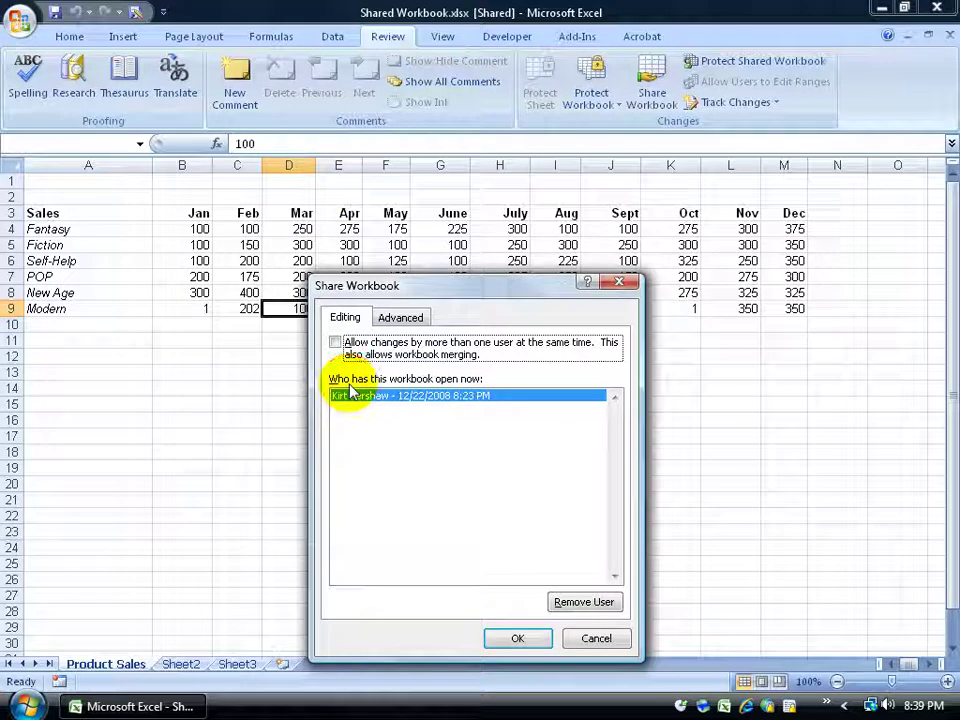
left_click(510, 638)
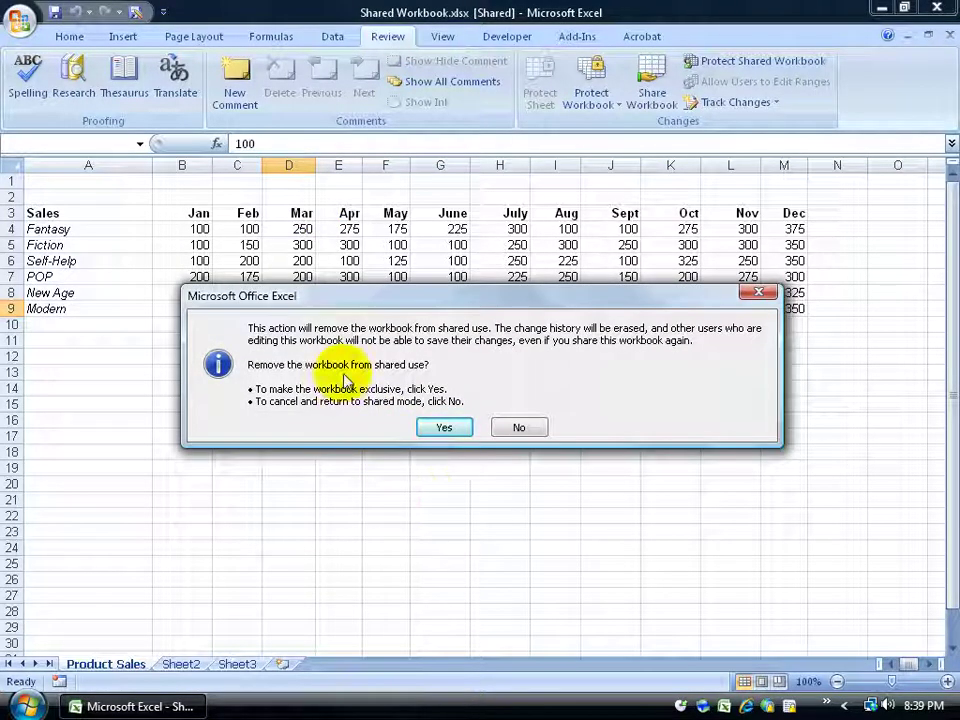
left_click(441, 427)
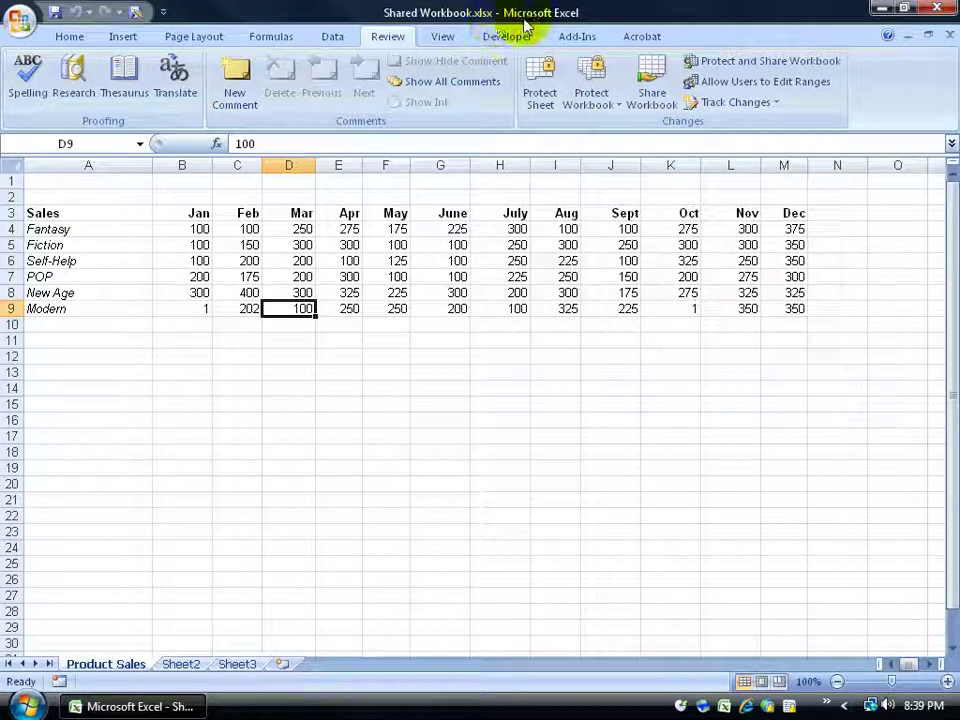
Protect sharing with track changes under a confirmed password and save the workbook
left_click(778, 63)
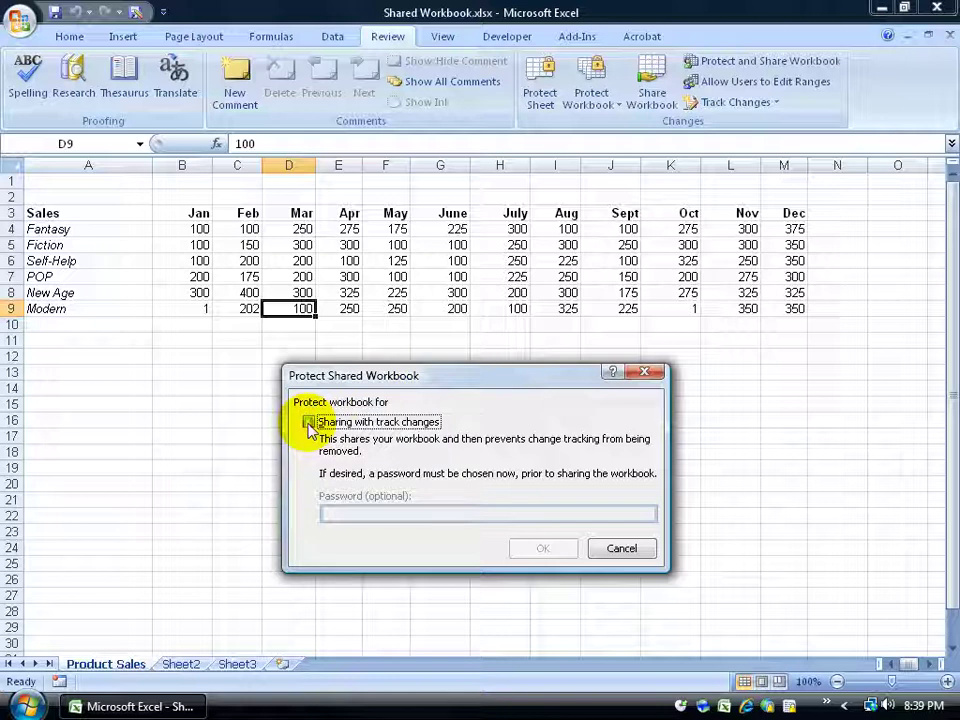
left_click(310, 422)
left_click(328, 512)
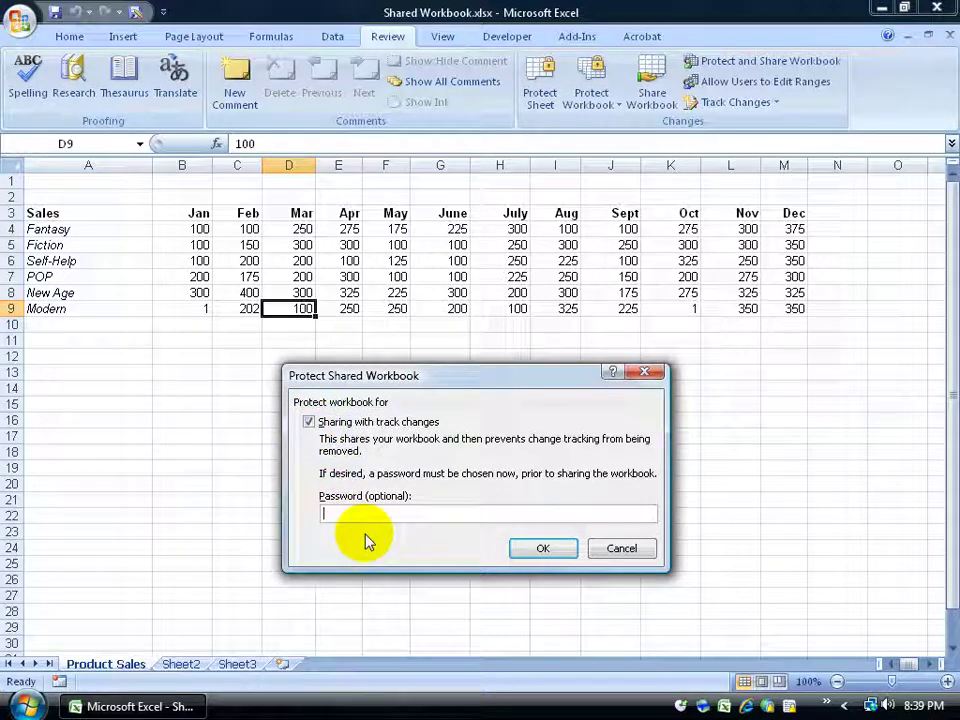
type("1234")
key("Return")
type("1234")
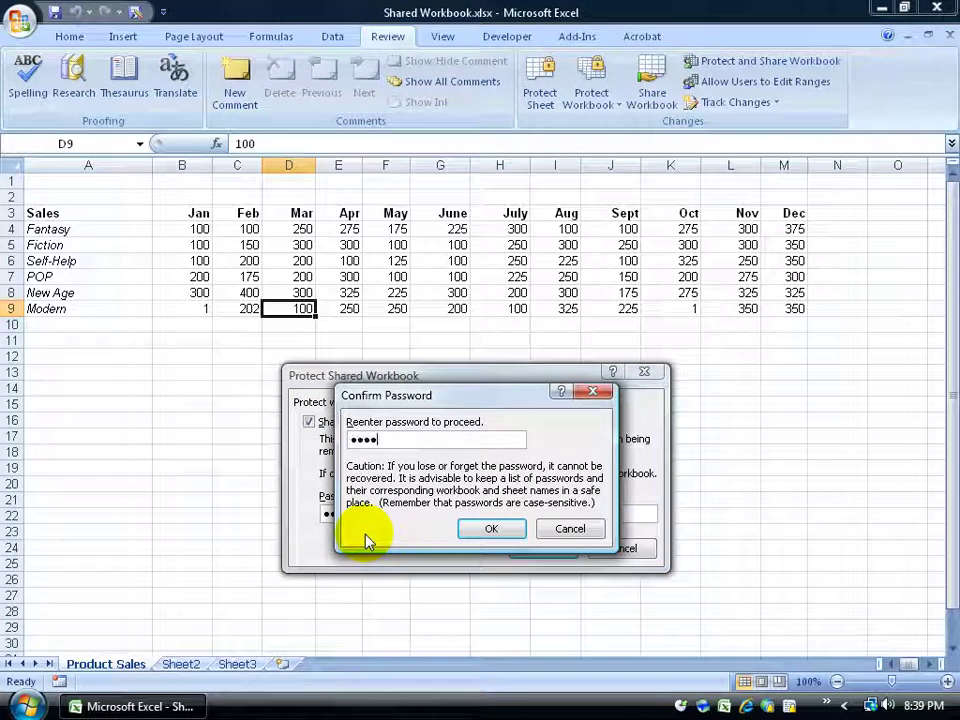
key("Return")
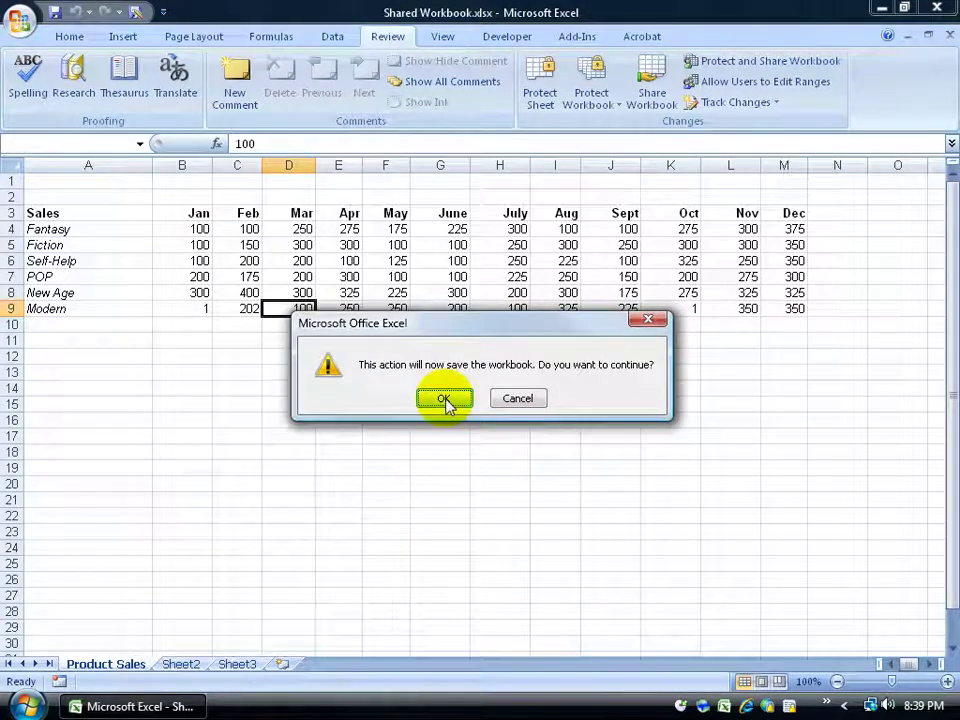
left_click(444, 399)
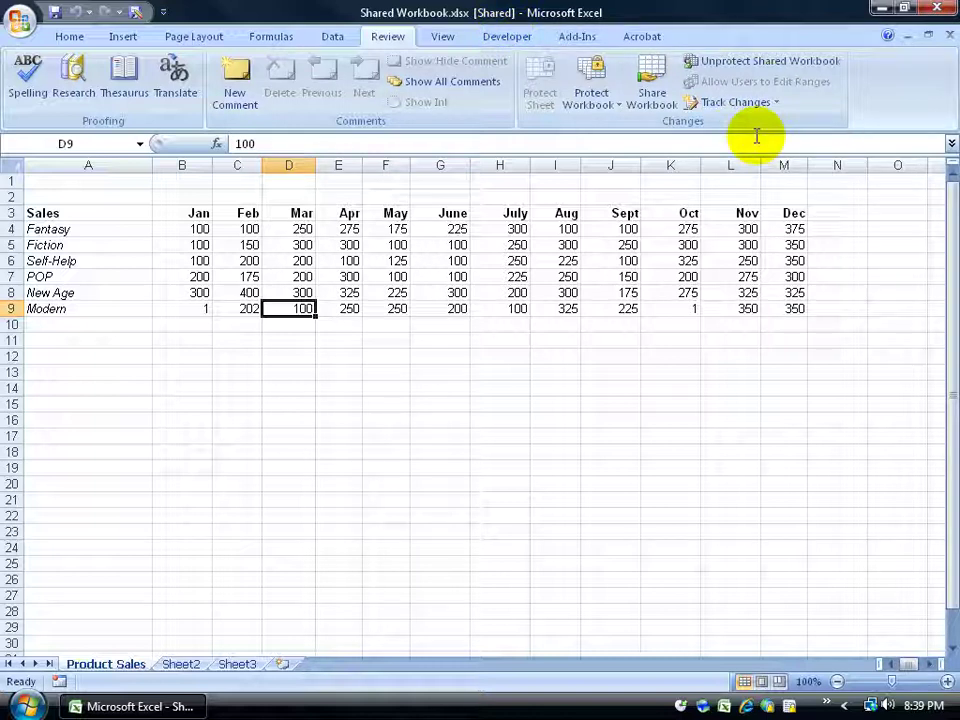
left_click(762, 102)
left_click(780, 146)
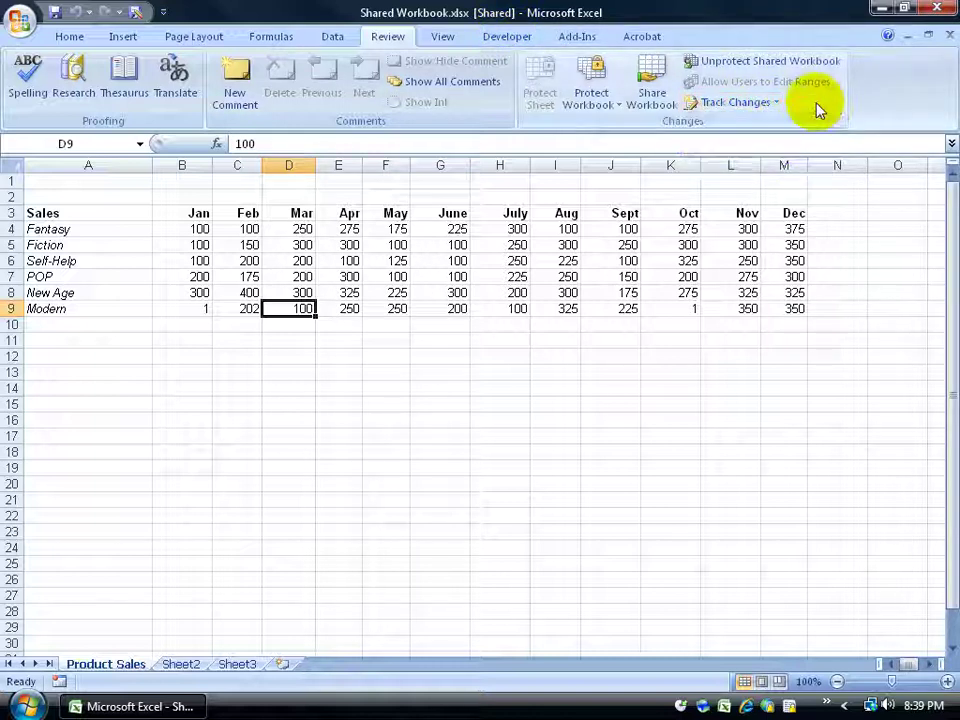
left_click(662, 80)
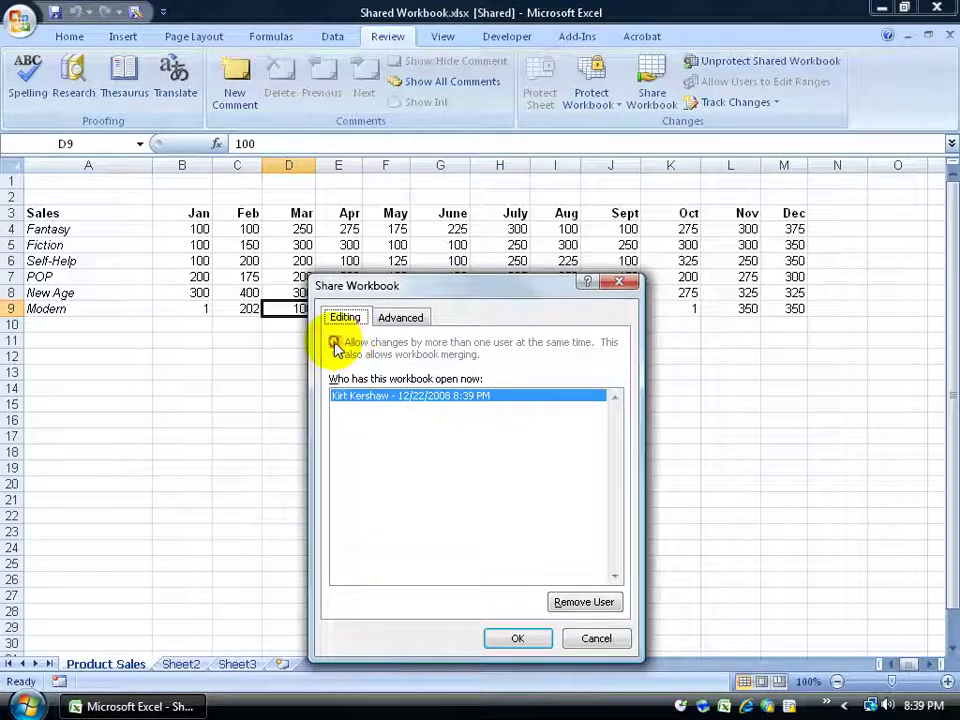
left_click(619, 282)
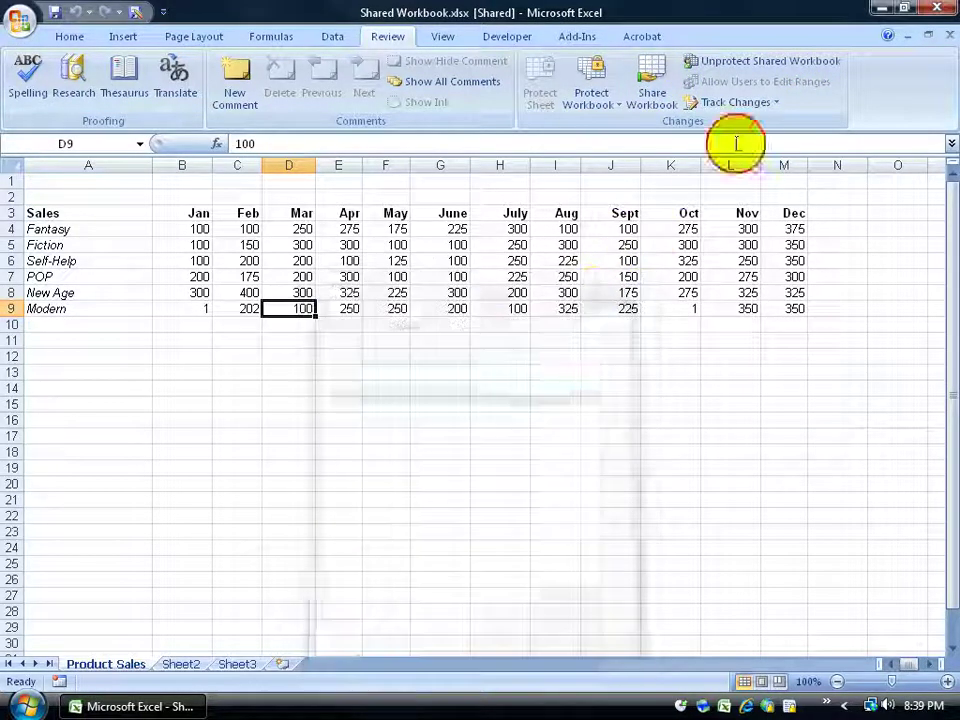
left_click(760, 103)
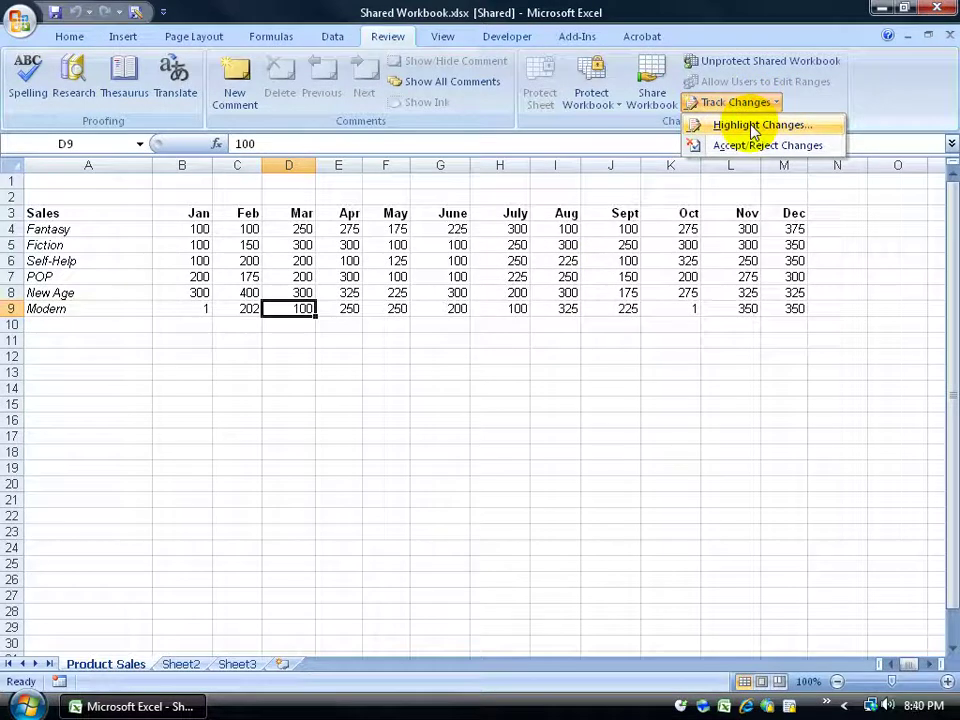
left_click(755, 126)
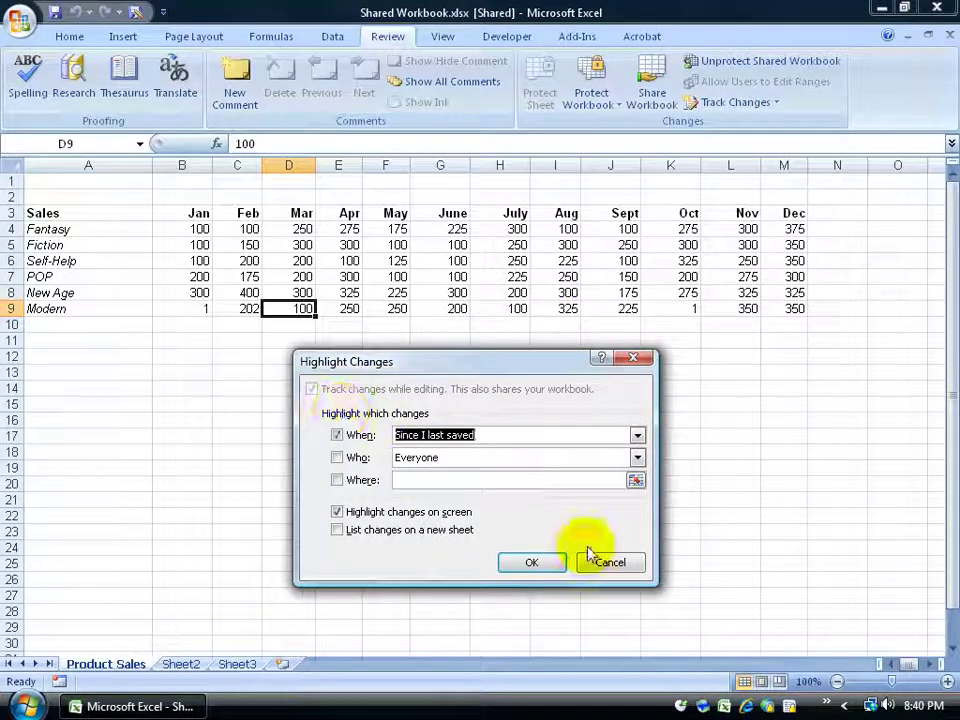
left_click(600, 562)
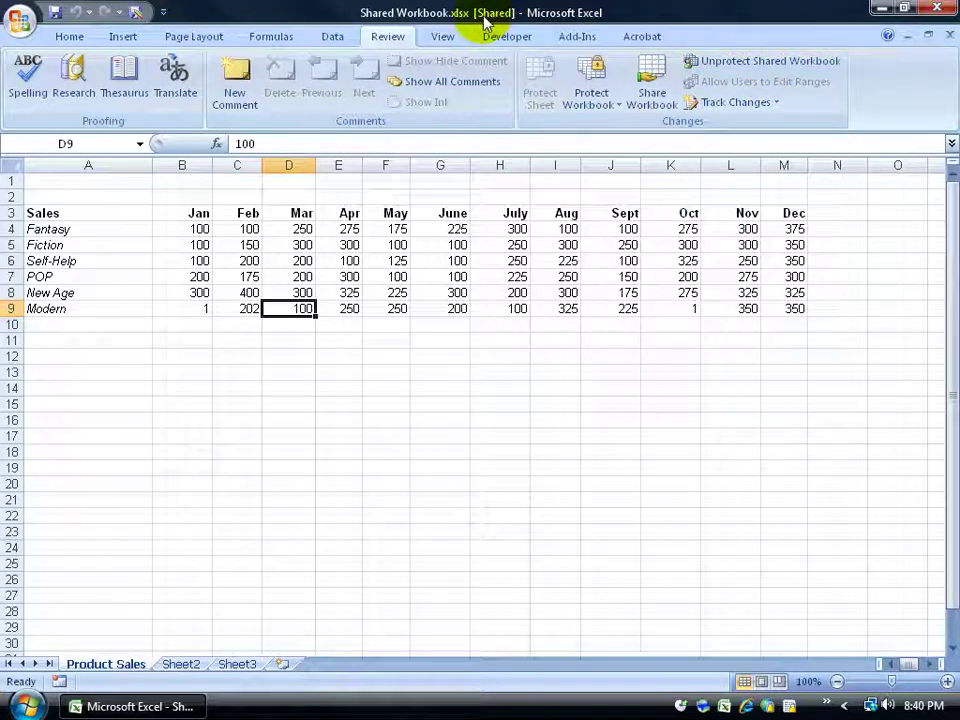
Start unprotecting the workbook, decline unsharing, and close the sharing settings unchanged
left_click(726, 66)
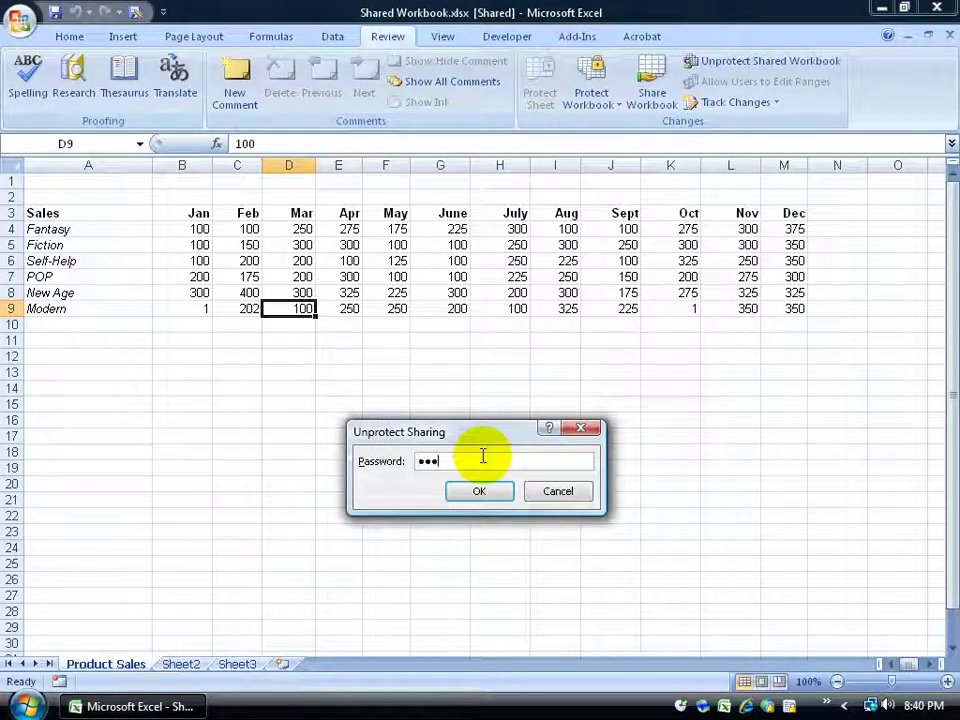
key("Return")
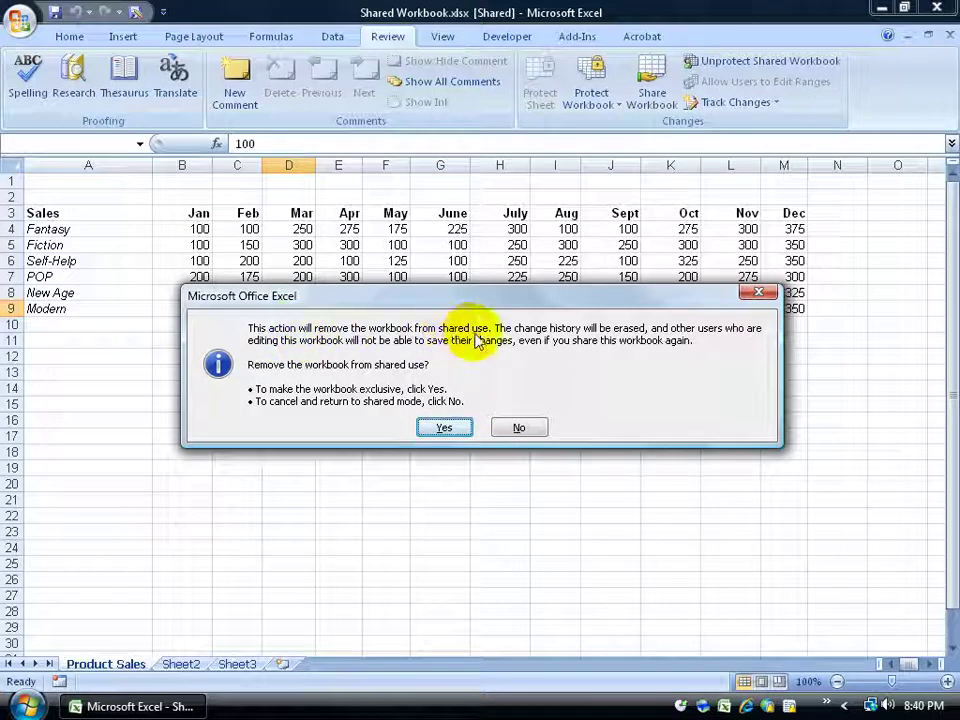
left_click(517, 428)
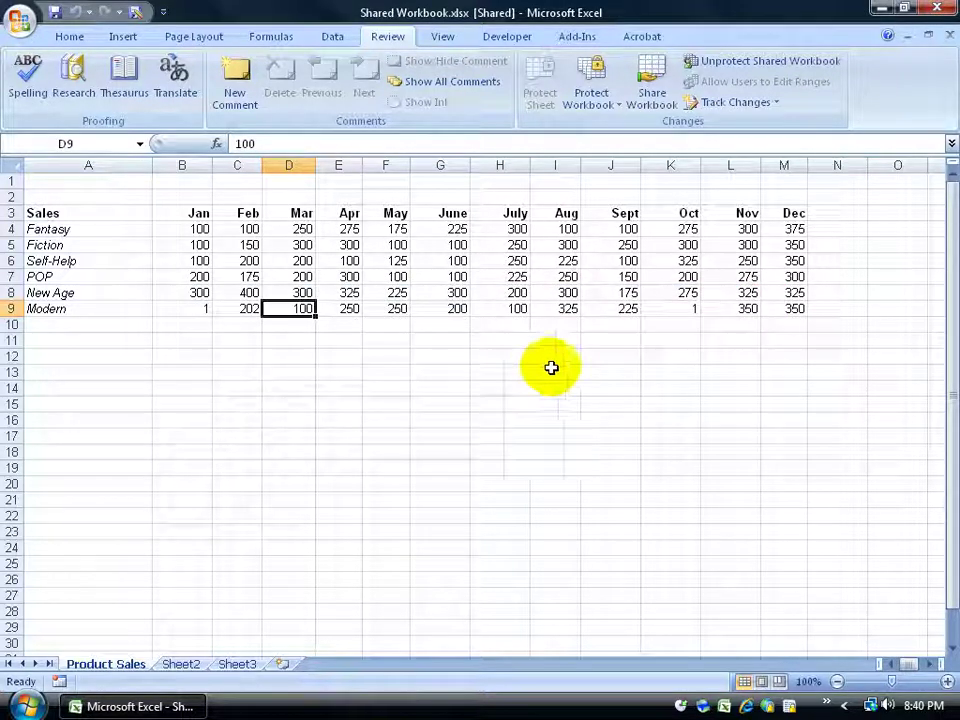
left_click(650, 82)
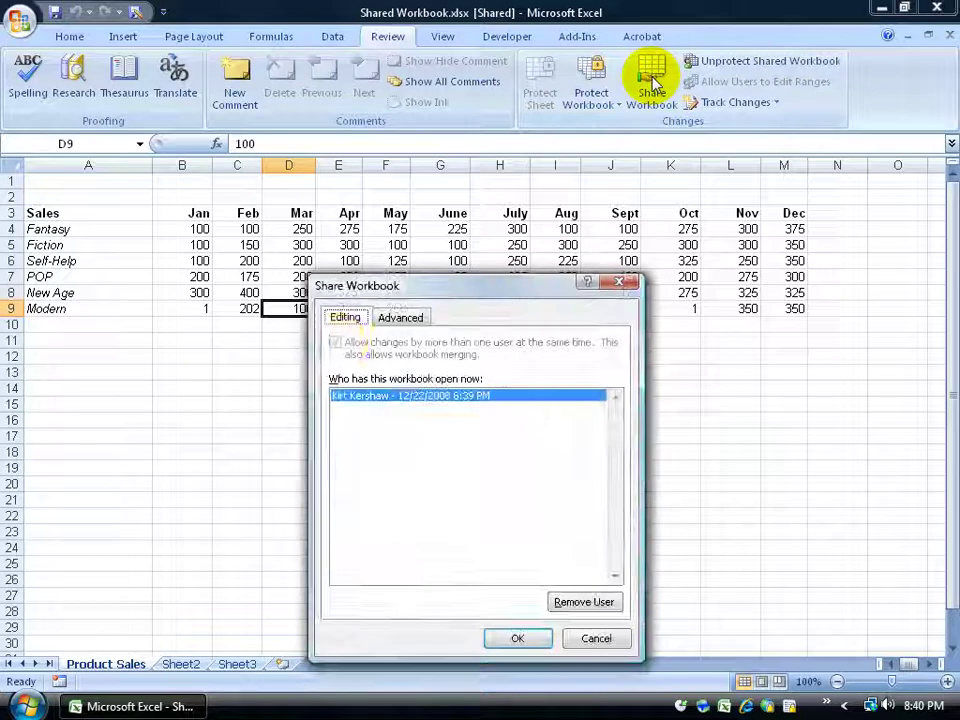
left_click(580, 637)
Unprotect the shared workbook with its password and remove it from shared use
left_click(740, 62)
type("1234")
key("Return")
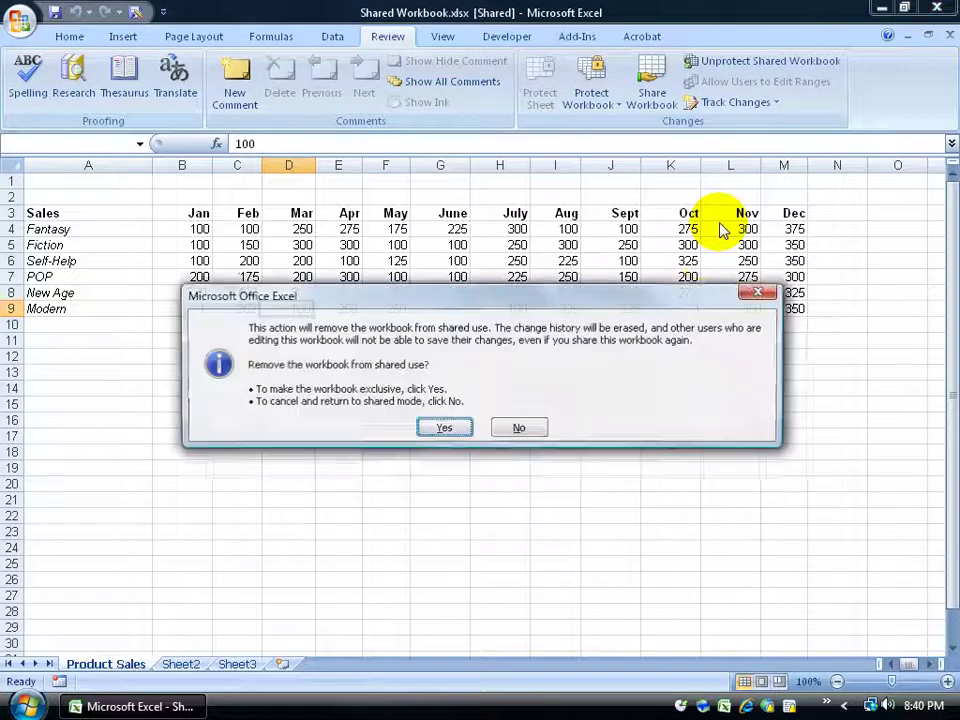
left_click(430, 432)
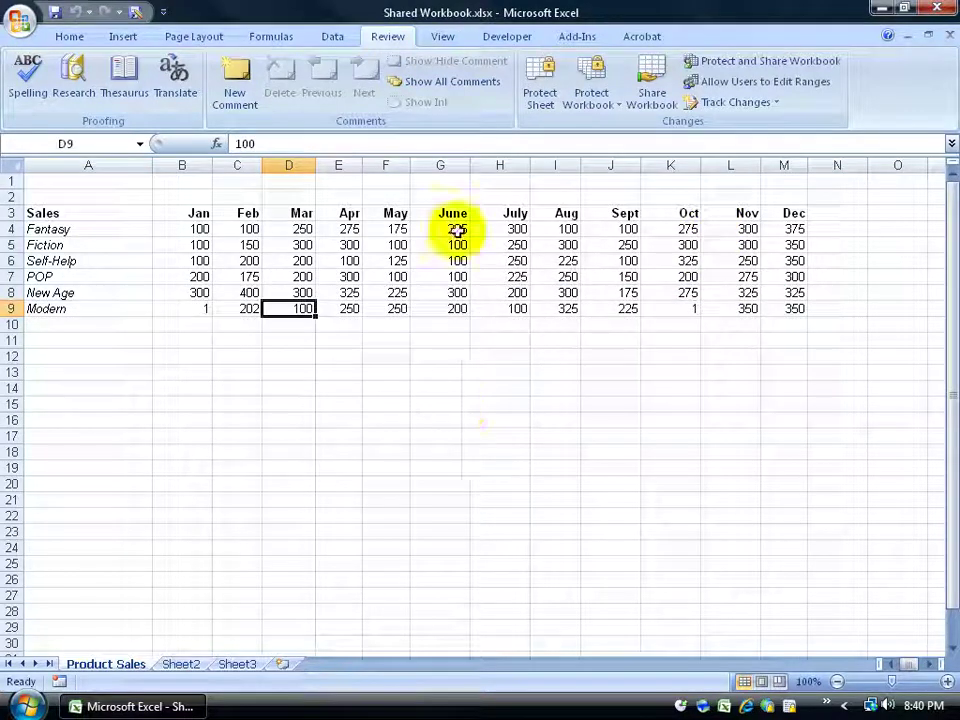